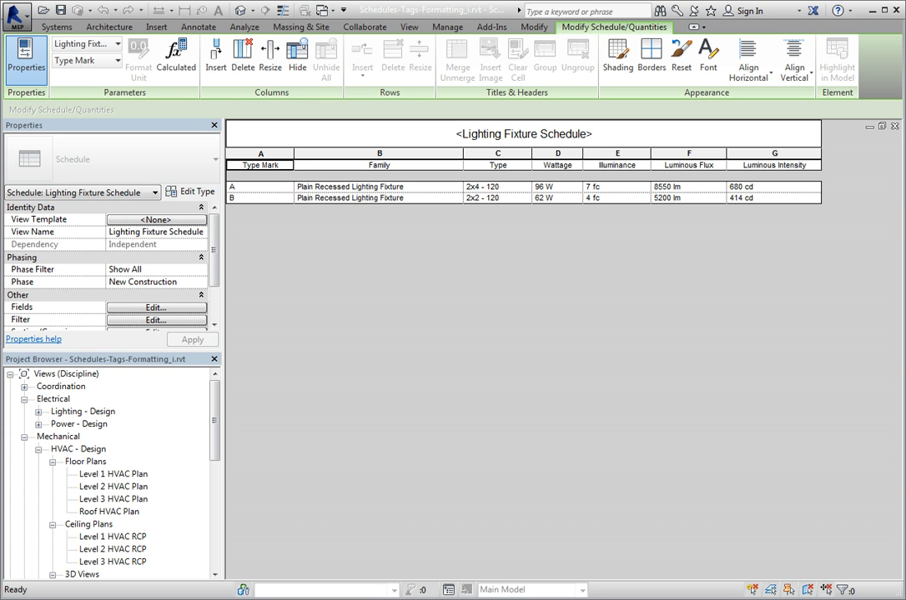
Group the Type and Wattage column headers under a new heading named Electrical.
{"action": "left_click", "coordinate": [539, 166]}
{"action": "left_click_drag", "start_coordinate": [539, 170], "coordinate": [526, 173]}
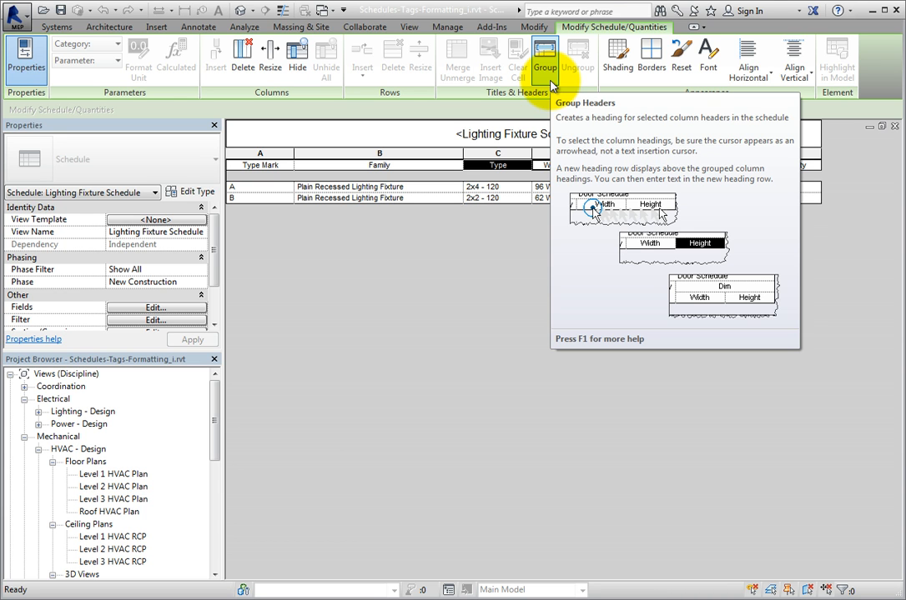
{"action": "left_click", "coordinate": [546, 65]}
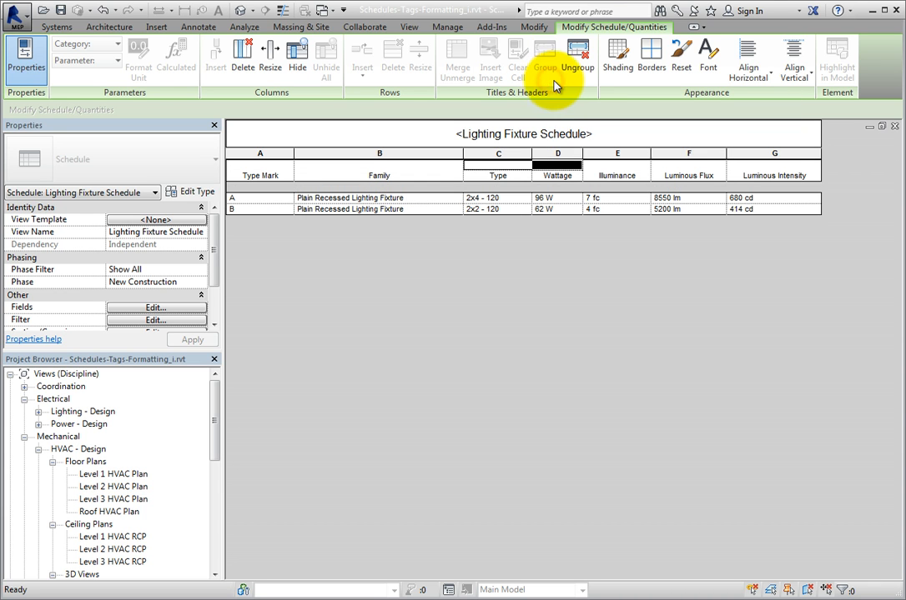
{"action": "left_click", "coordinate": [553, 168]}
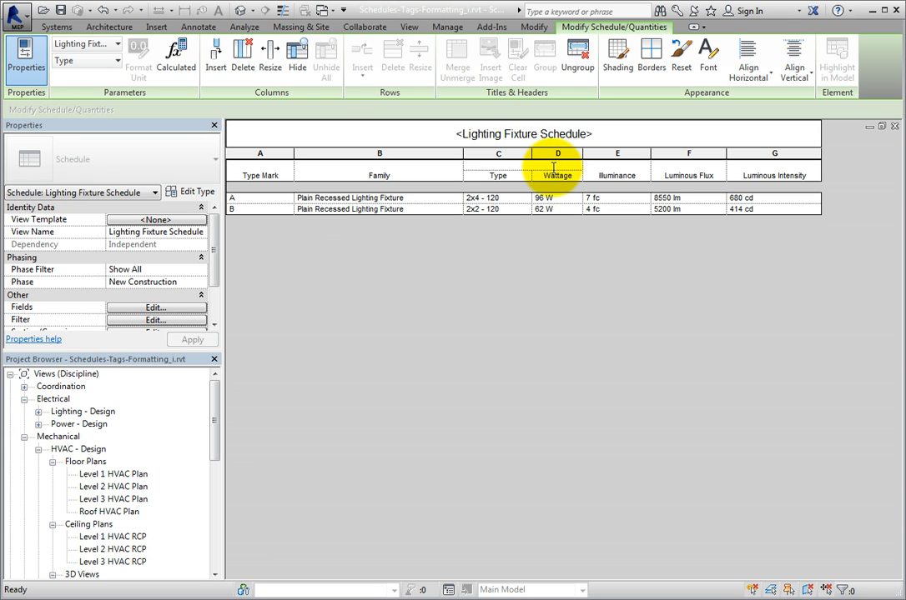
{"action": "type", "text": "Electrical"}
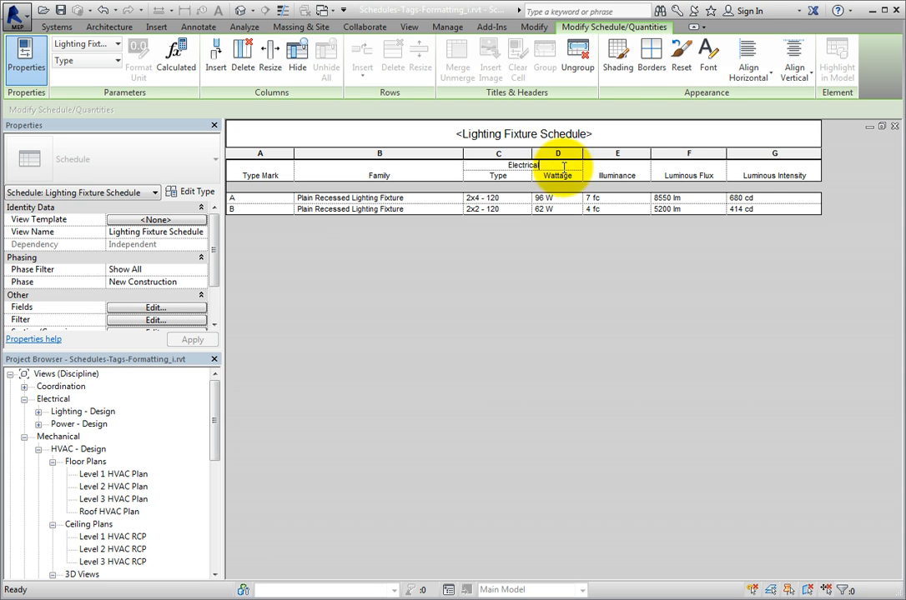
Group the Illuminance, Luminous Flux and Luminous Intensity column headers under a new heading named Lighting.
{"action": "left_click", "coordinate": [750, 181]}
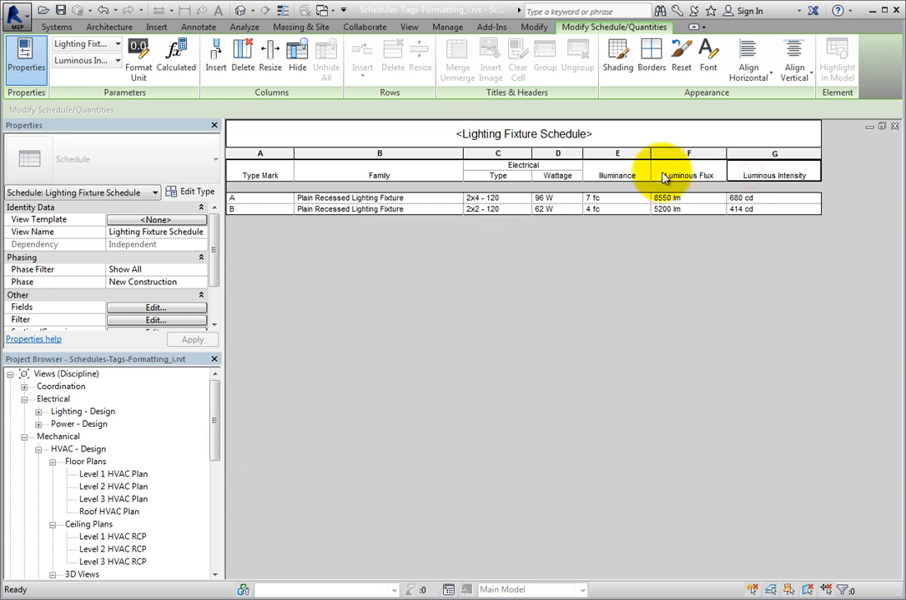
{"action": "left_click_drag", "start_coordinate": [634, 173], "coordinate": [742, 178]}
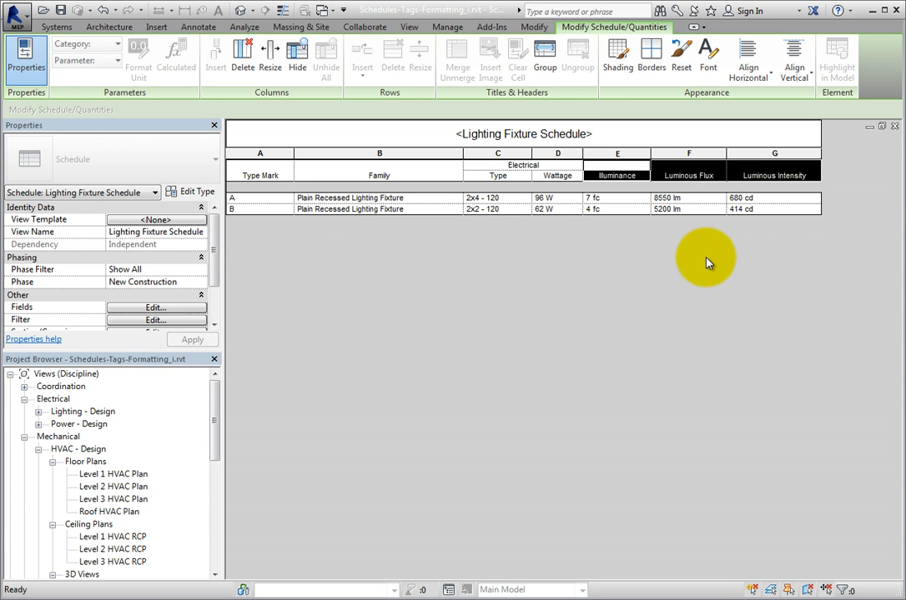
{"action": "right_click", "coordinate": [699, 178]}
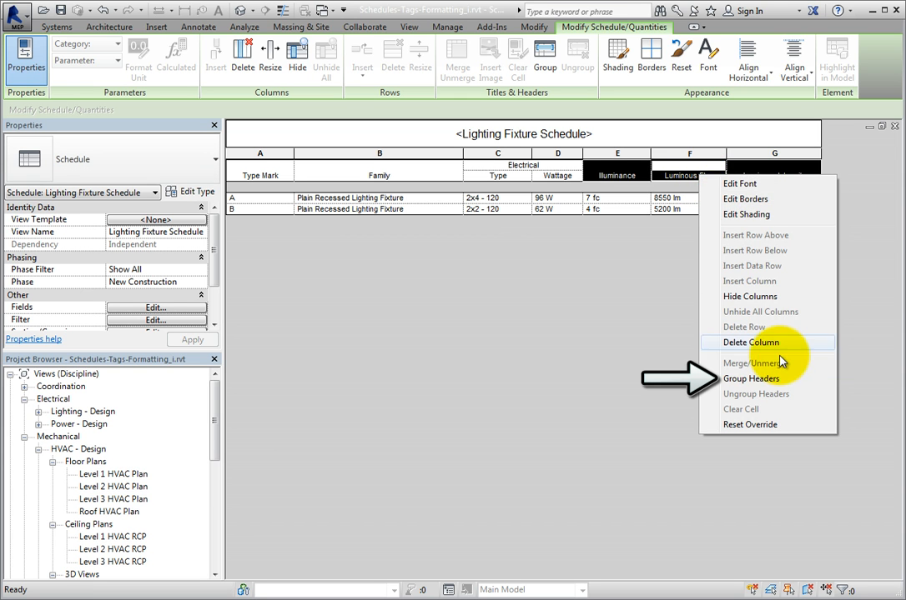
{"action": "left_click", "coordinate": [734, 379]}
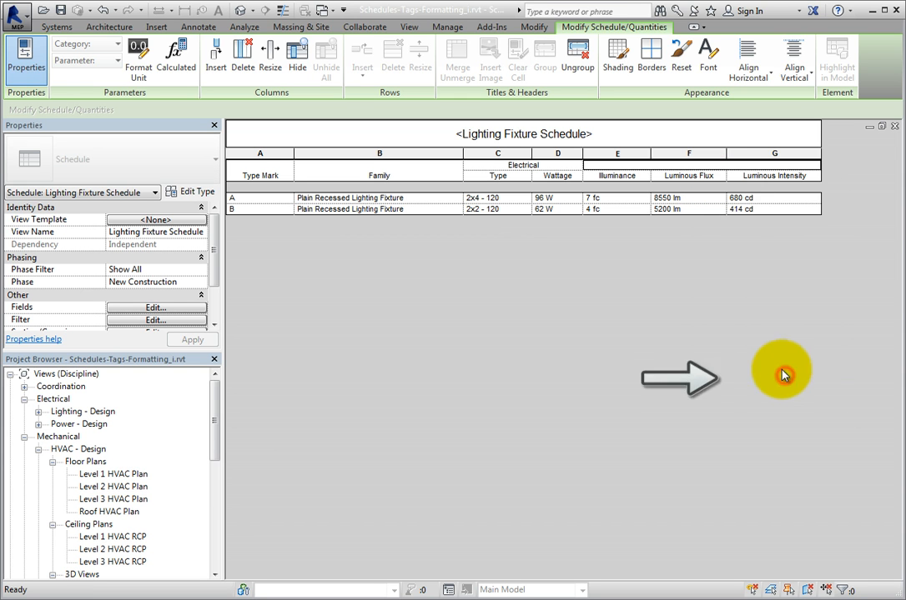
{"action": "left_click", "coordinate": [717, 165]}
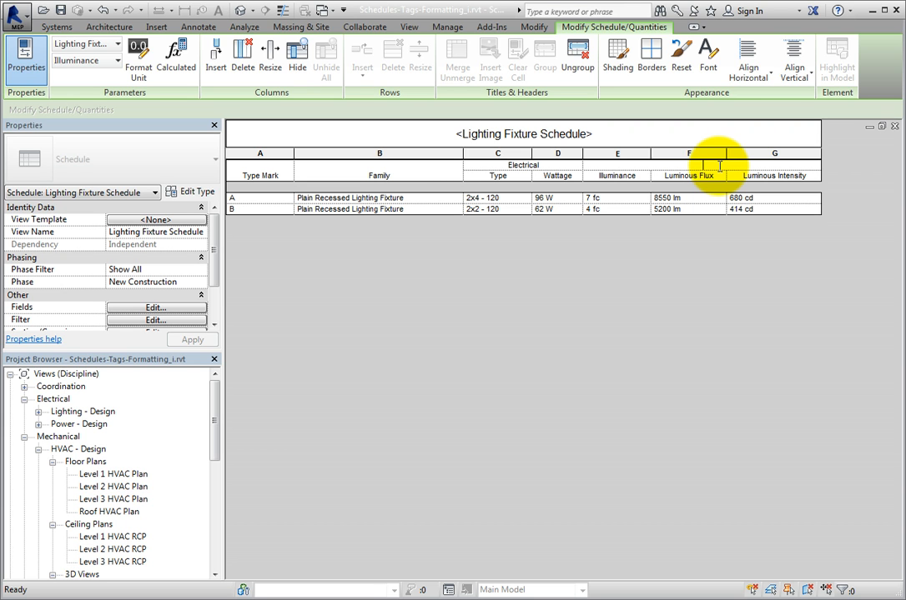
{"action": "type", "text": "Lighting"}
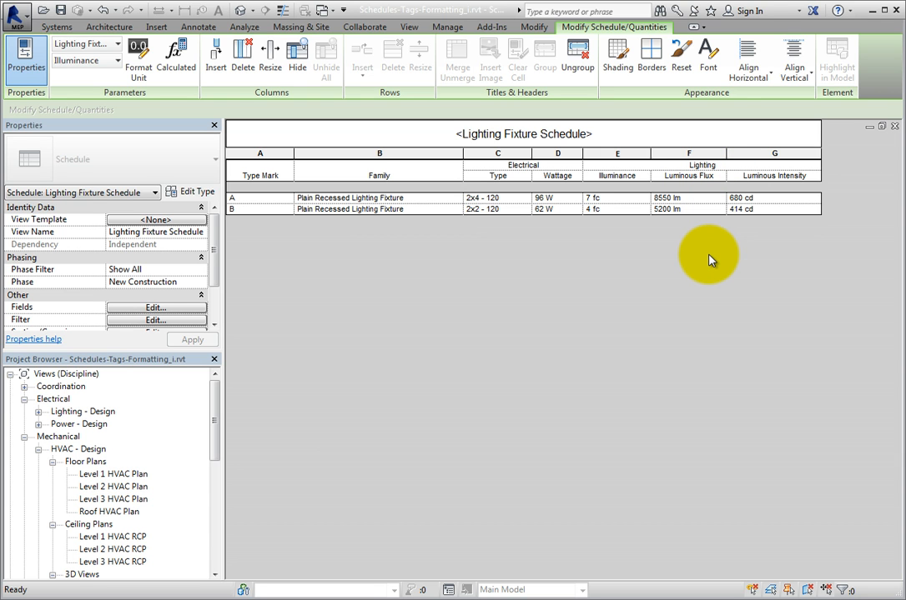
{"action": "left_click", "coordinate": [566, 168]}
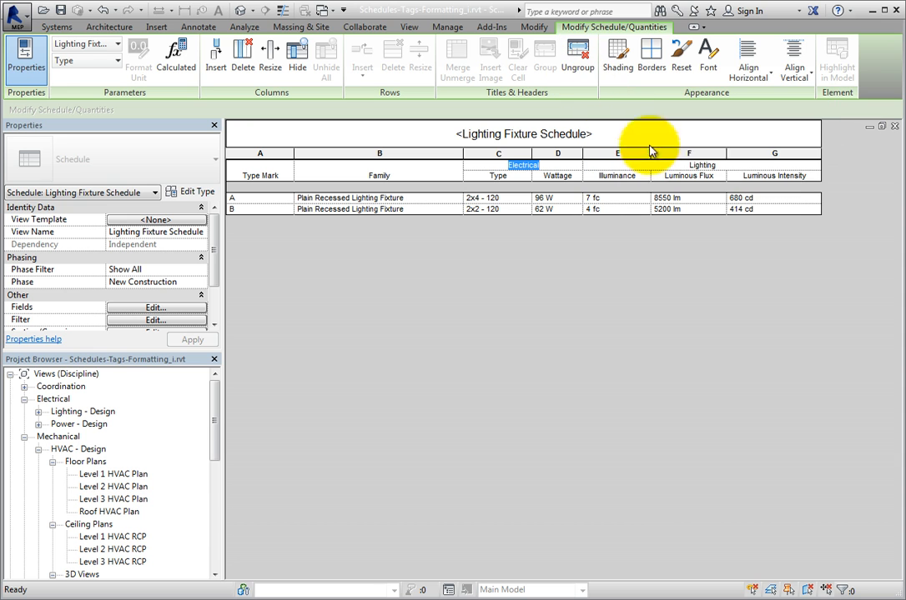
{"action": "left_click", "coordinate": [666, 162]}
{"action": "right_click", "coordinate": [667, 170]}
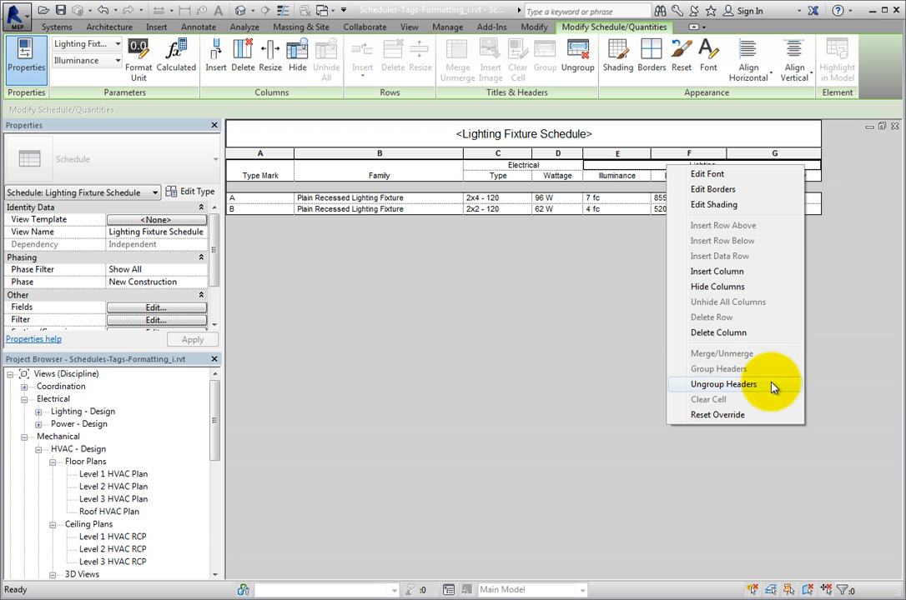
{"action": "left_click", "coordinate": [588, 261]}
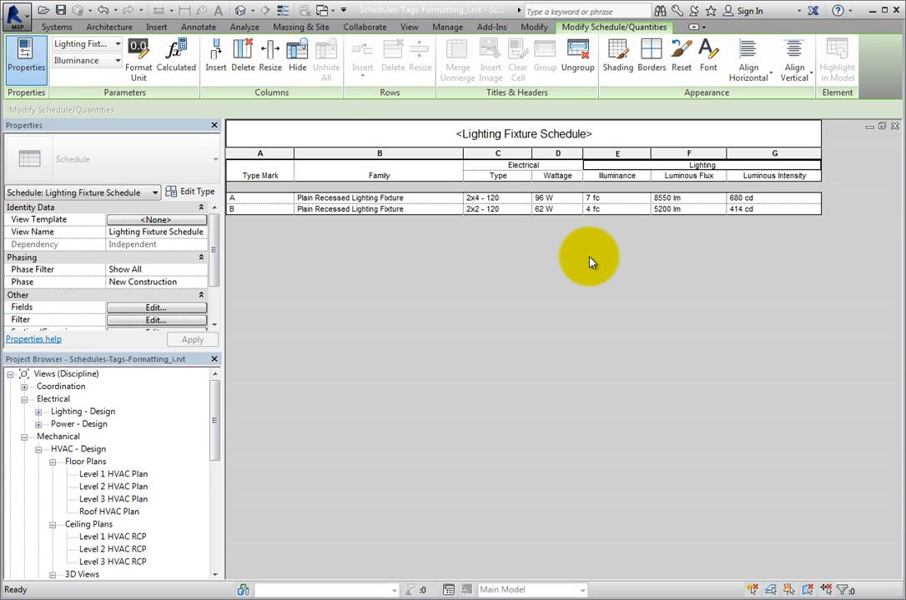
Unmerge the schedule's title cell, and merge all cells of the title row back into one.
{"action": "double_click", "coordinate": [622, 135]}
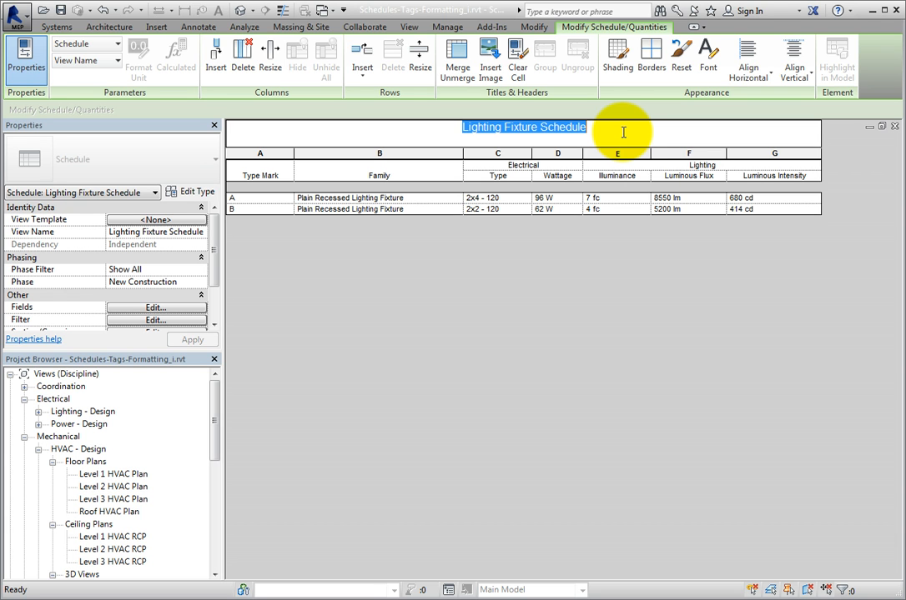
{"action": "left_click", "coordinate": [459, 84]}
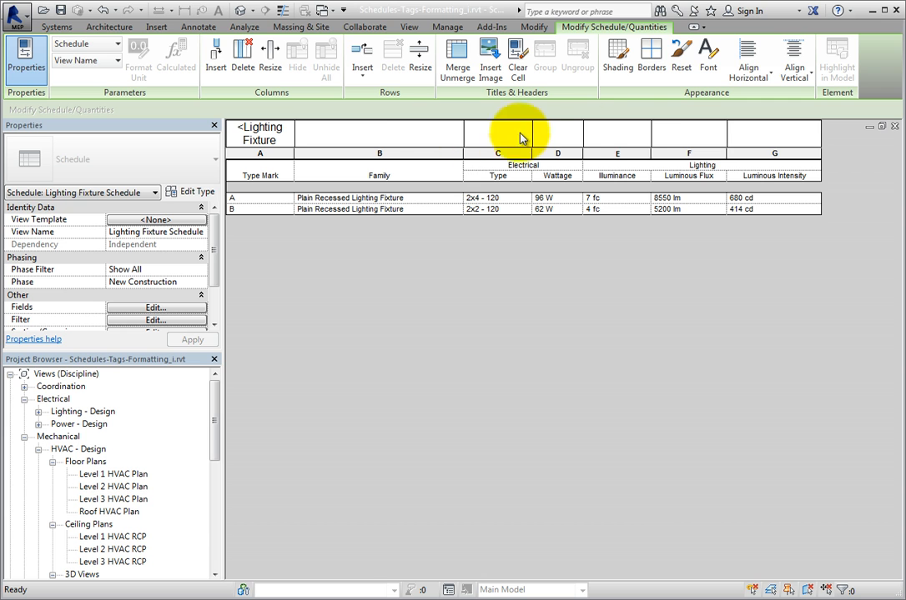
{"action": "left_click_drag", "start_coordinate": [748, 135], "coordinate": [296, 135]}
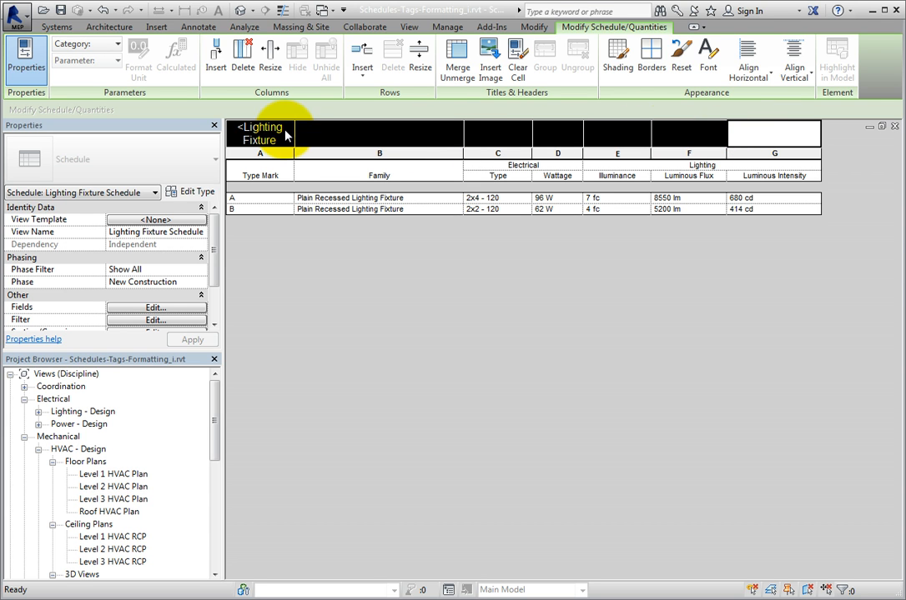
{"action": "left_click", "coordinate": [457, 77]}
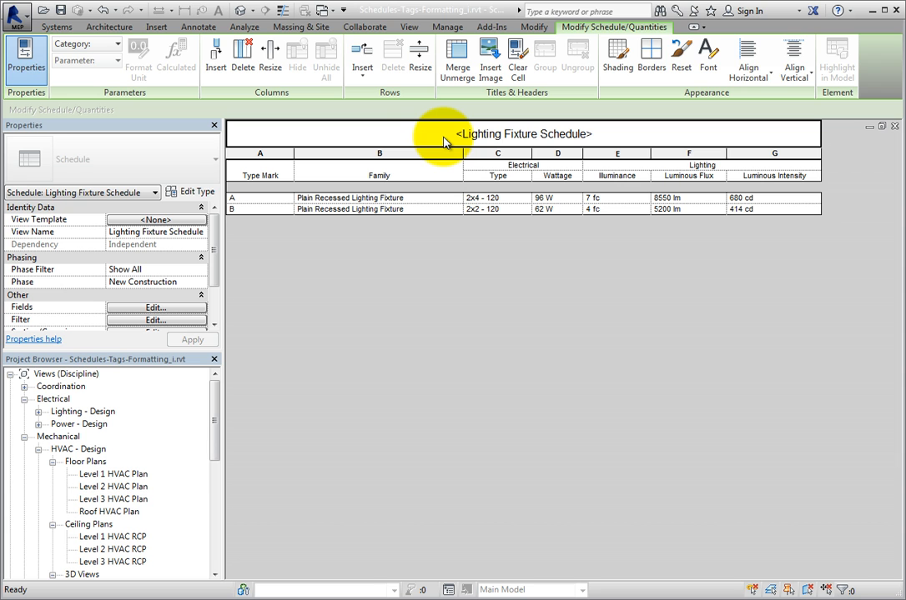
Insert one blank row below and one blank row above the schedule's title row.
{"action": "left_click", "coordinate": [368, 85]}
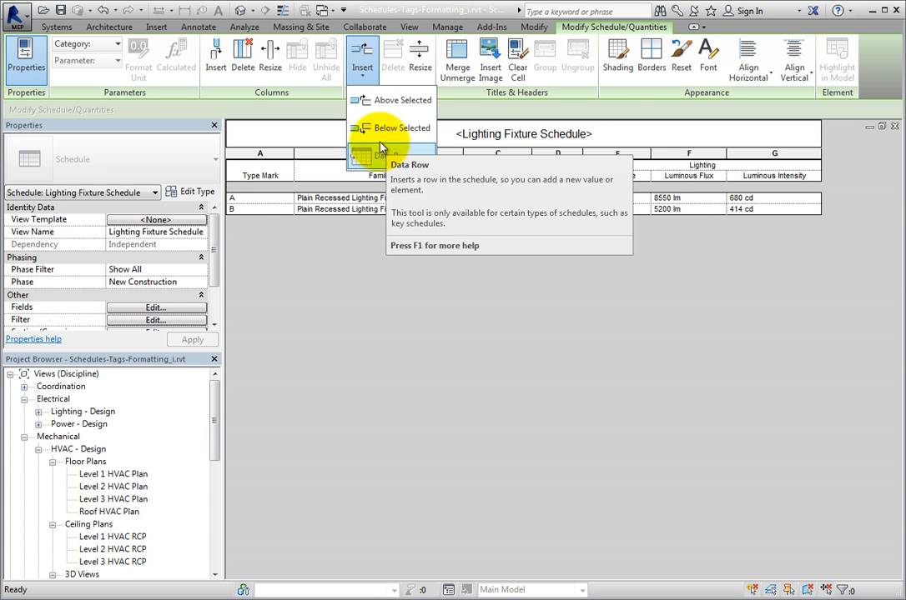
{"action": "left_click", "coordinate": [383, 132]}
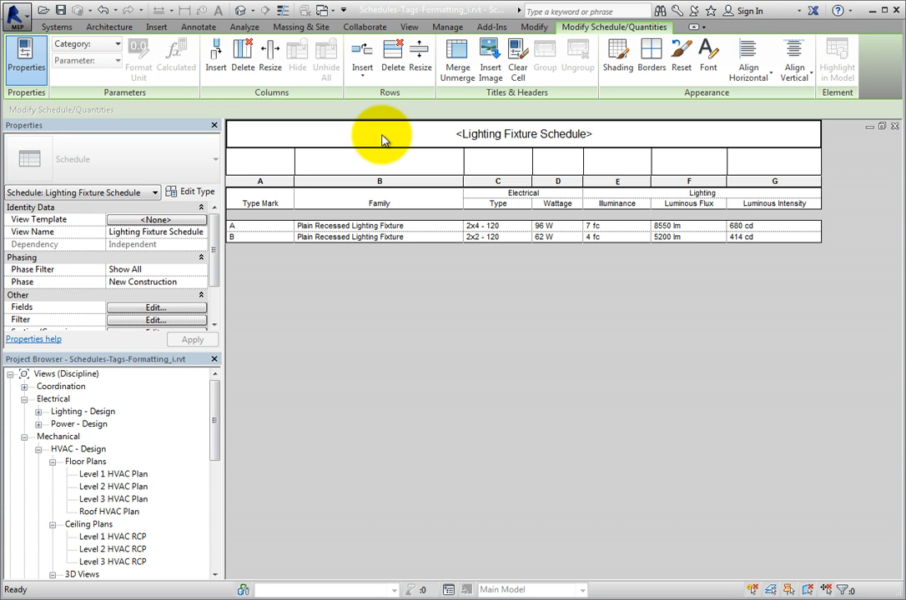
{"action": "left_click", "coordinate": [367, 83]}
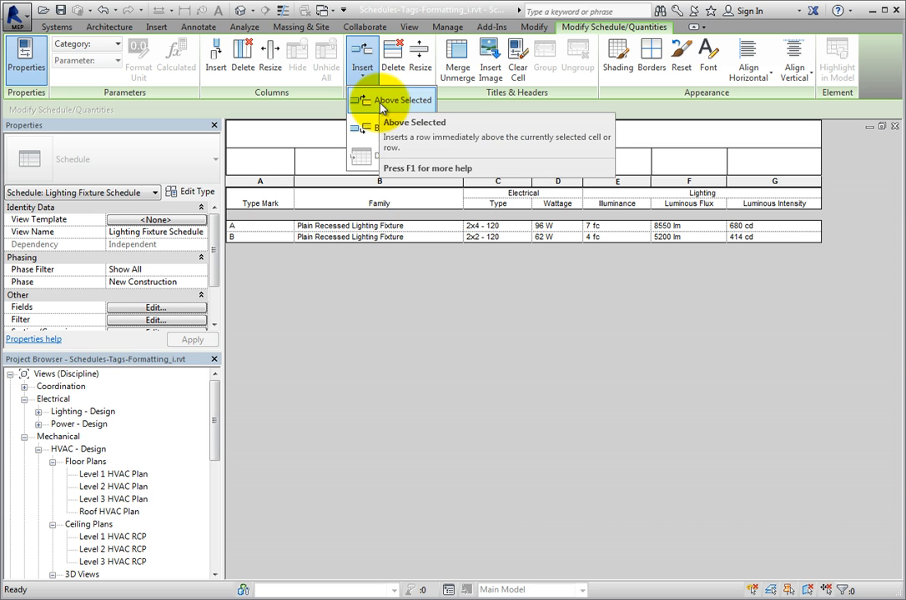
{"action": "left_click", "coordinate": [381, 101]}
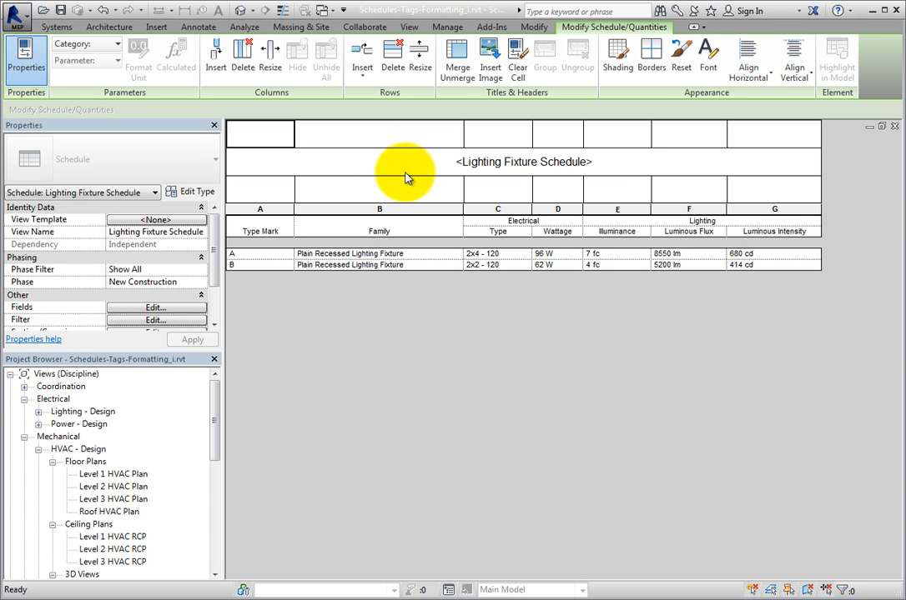
Slightly widen the title-section column above Illuminance, and insert a column that splits the title-section cells above Type Mark.
{"action": "mouse_move", "coordinate": [651, 188]}
{"action": "left_mouse_down"}
{"action": "mouse_move", "coordinate": [673, 188]}
{"action": "mouse_move", "coordinate": [630, 187]}
{"action": "mouse_move", "coordinate": [658, 191]}
{"action": "left_mouse_up"}
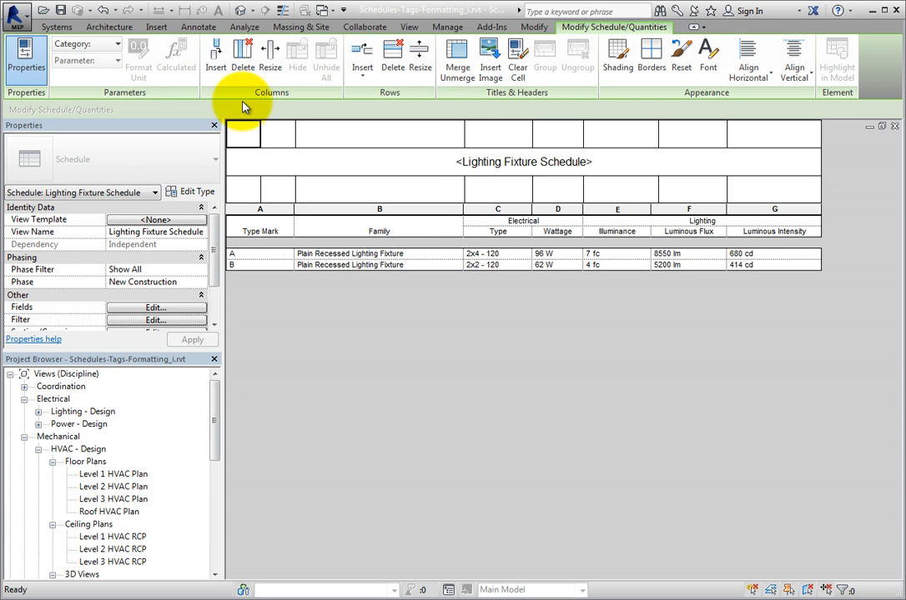
{"action": "left_click", "coordinate": [276, 139]}
{"action": "left_click", "coordinate": [255, 134]}
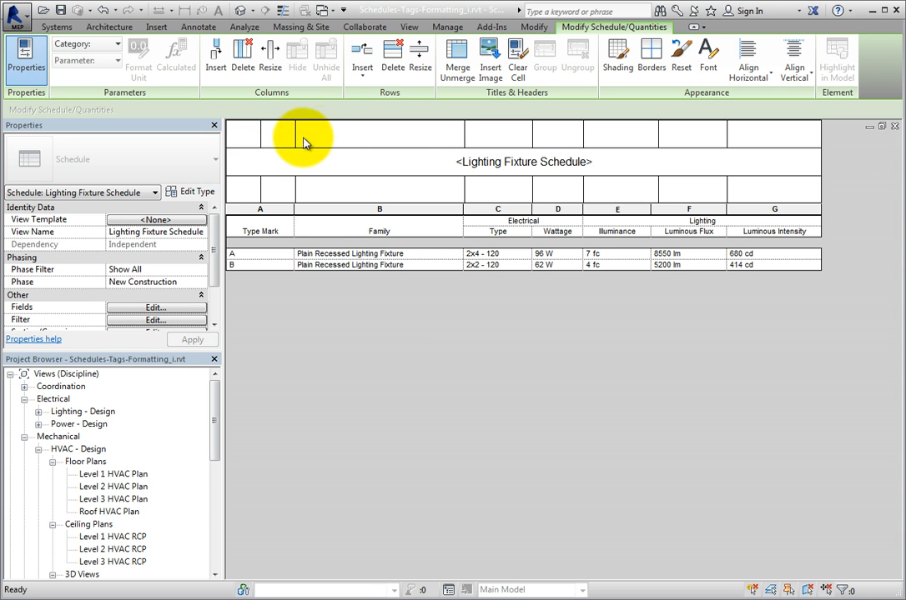
{"action": "right_click", "coordinate": [285, 143]}
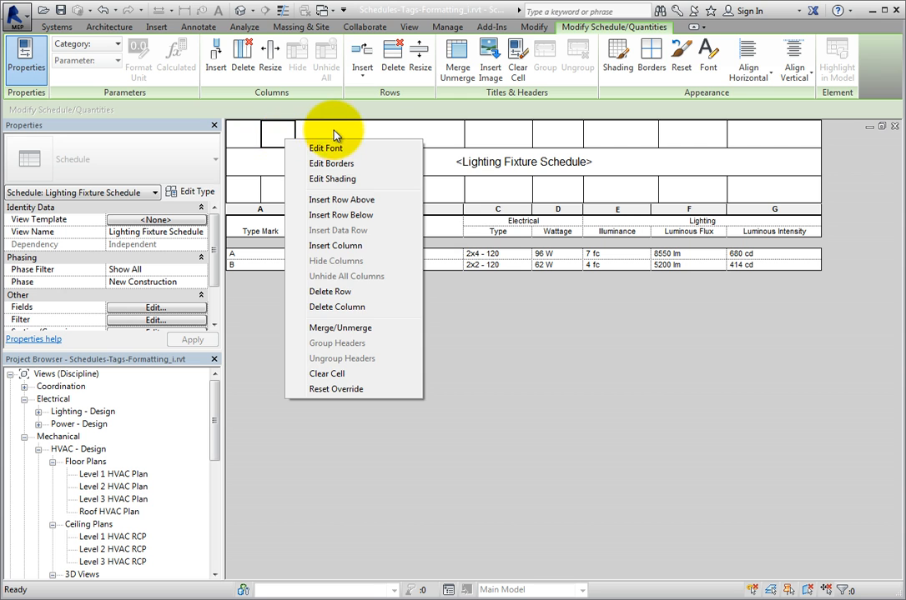
{"action": "right_click", "coordinate": [381, 135]}
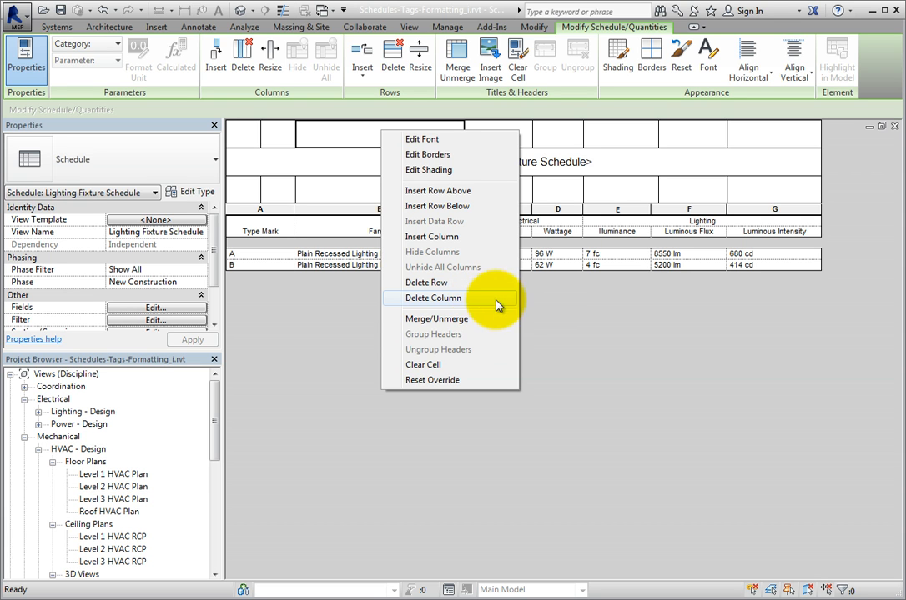
{"action": "left_click", "coordinate": [550, 309]}
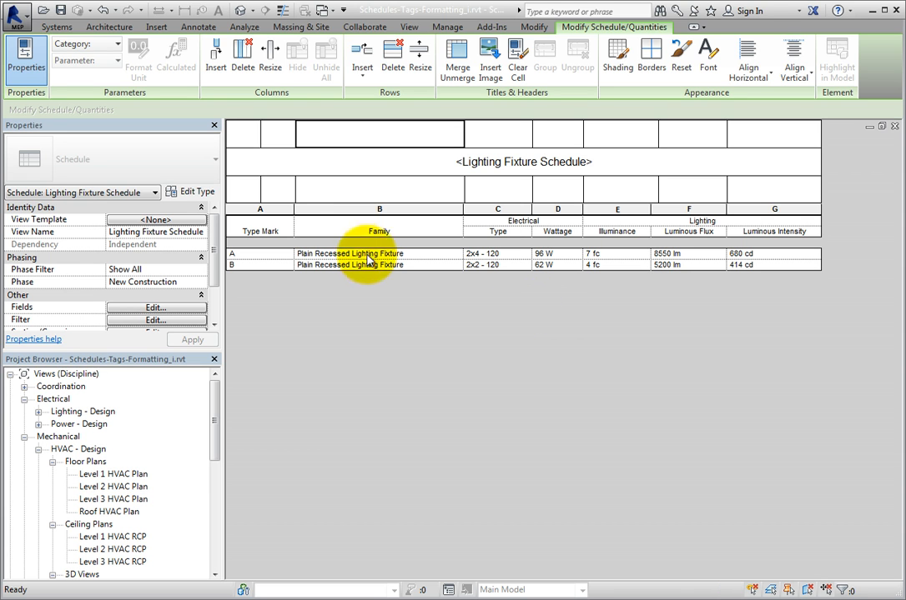
Widen the second column of the title section by its edge, and set its width to exactly 2 inches.
{"action": "left_click_drag", "start_coordinate": [297, 193], "coordinate": [325, 192]}
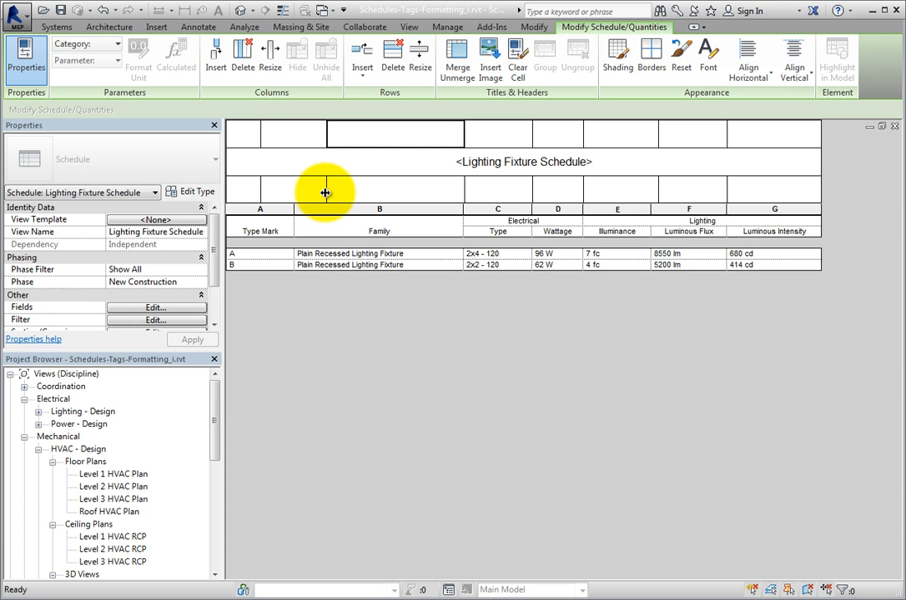
{"action": "left_click", "coordinate": [289, 136]}
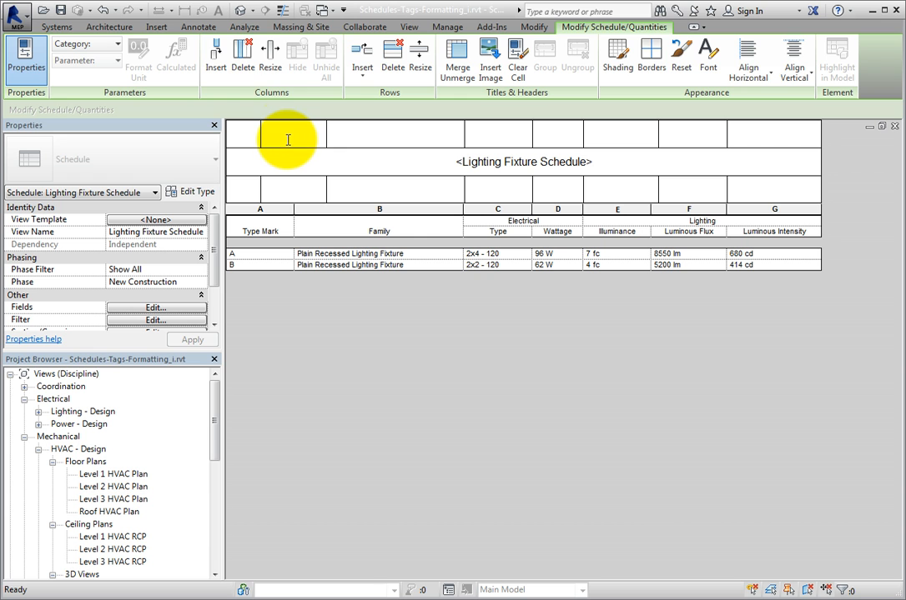
{"action": "left_click", "coordinate": [272, 67]}
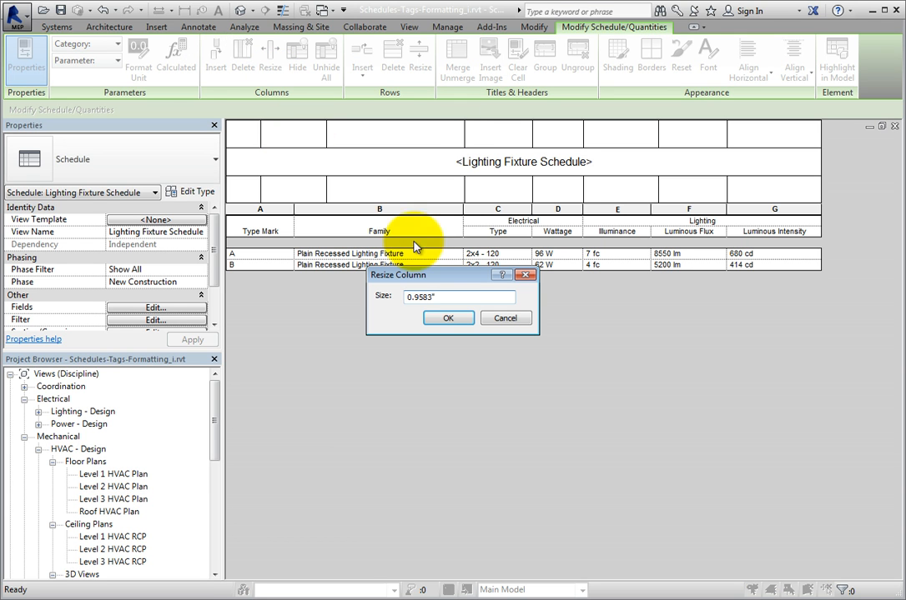
{"action": "left_click_drag", "start_coordinate": [469, 297], "coordinate": [403, 298]}
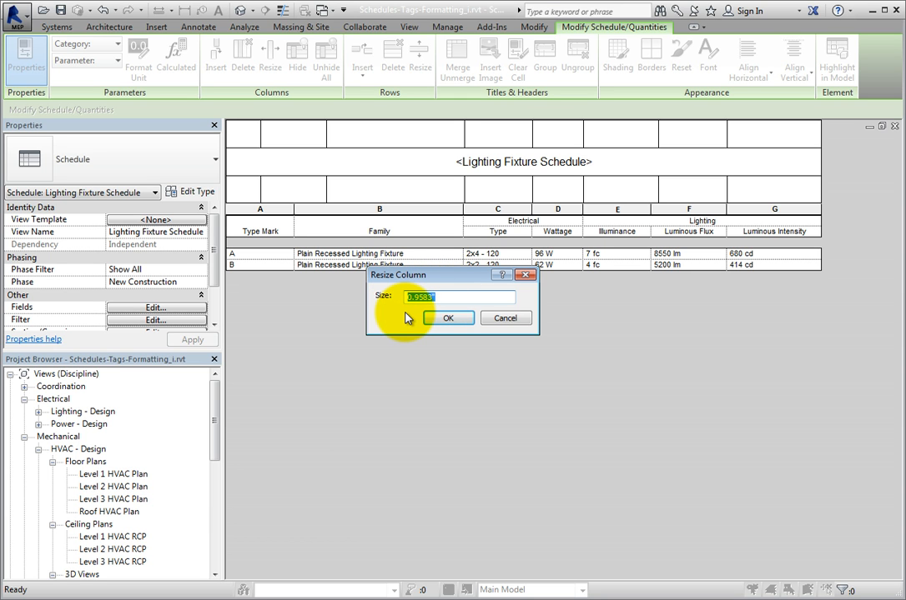
{"action": "type", "text": "2"}
{"action": "left_click", "coordinate": [443, 317]}
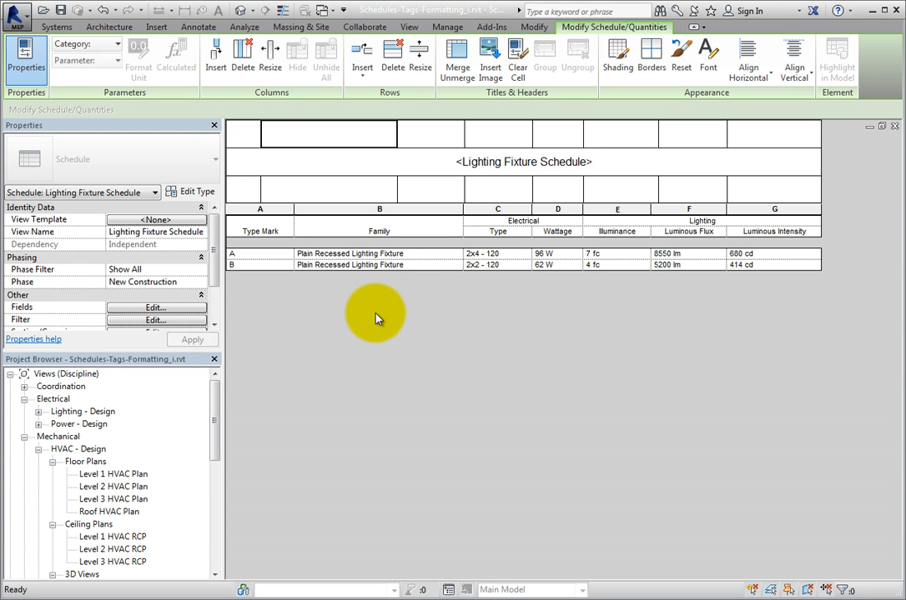
Set the height of the blank row above the schedule title to 0.8".
{"action": "left_click", "coordinate": [419, 79]}
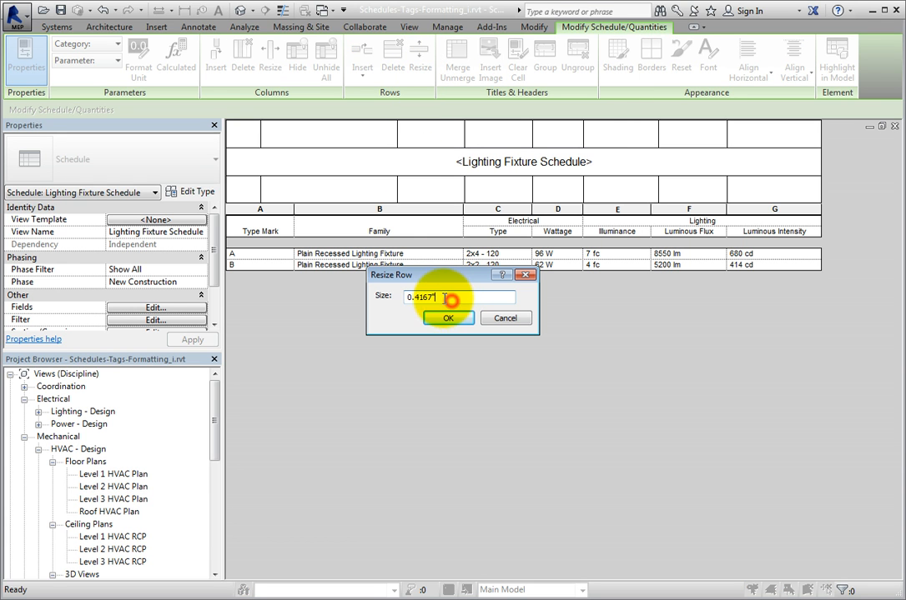
{"action": "left_click_drag", "start_coordinate": [450, 298], "coordinate": [405, 298]}
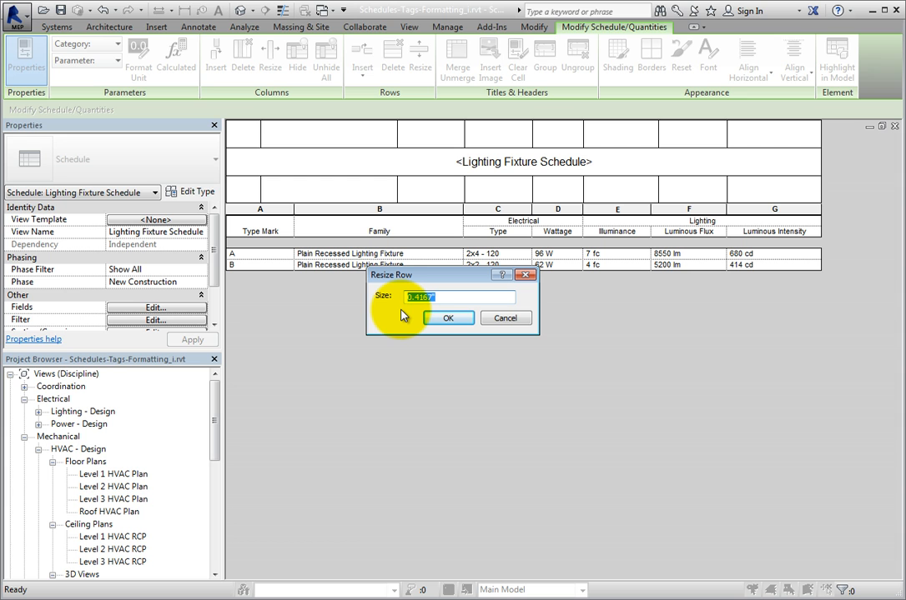
{"action": "type", "text": "0.8\""}
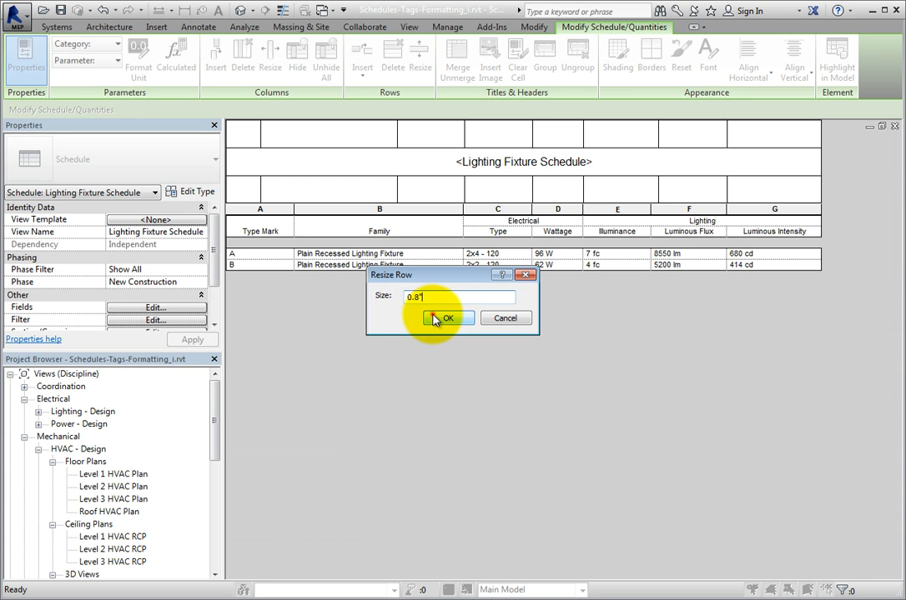
{"action": "left_click", "coordinate": [433, 318]}
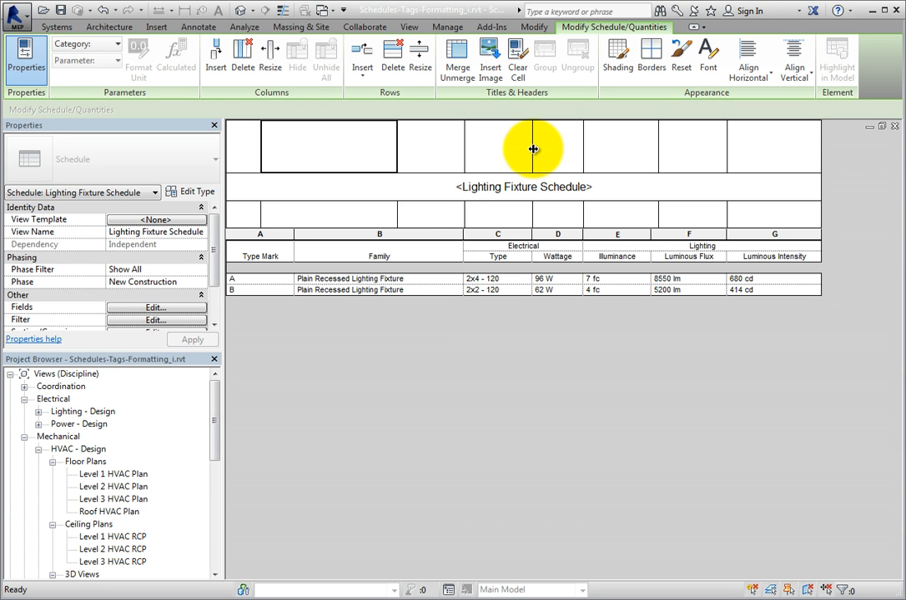
Resize the title section's column above Wattage and the row heights by their edges, then slightly widen the Wattage column and narrow the Family column.
{"action": "left_click_drag", "start_coordinate": [532, 148], "coordinate": [509, 149]}
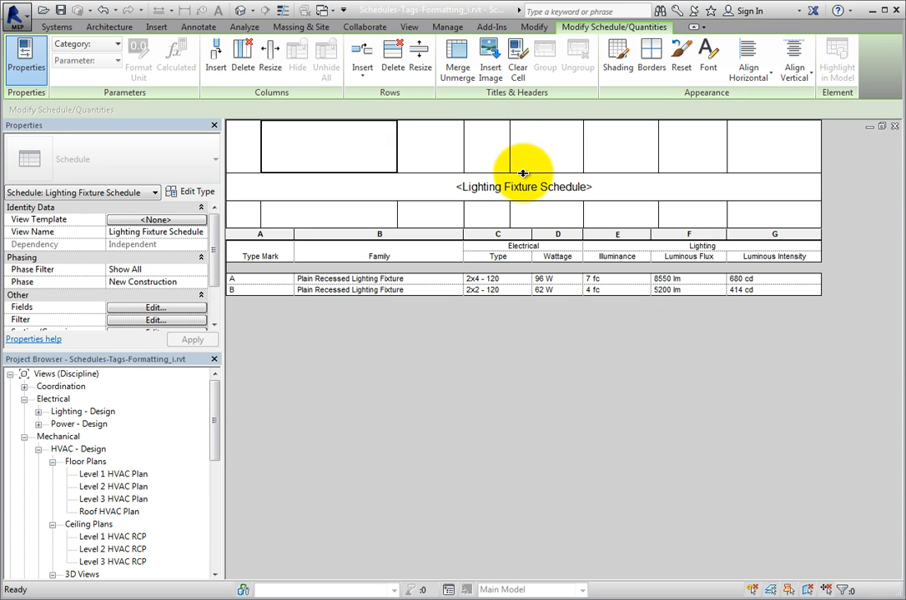
{"action": "mouse_move", "coordinate": [527, 200]}
{"action": "left_mouse_down"}
{"action": "mouse_move", "coordinate": [534, 159]}
{"action": "mouse_move", "coordinate": [538, 189]}
{"action": "left_mouse_up"}
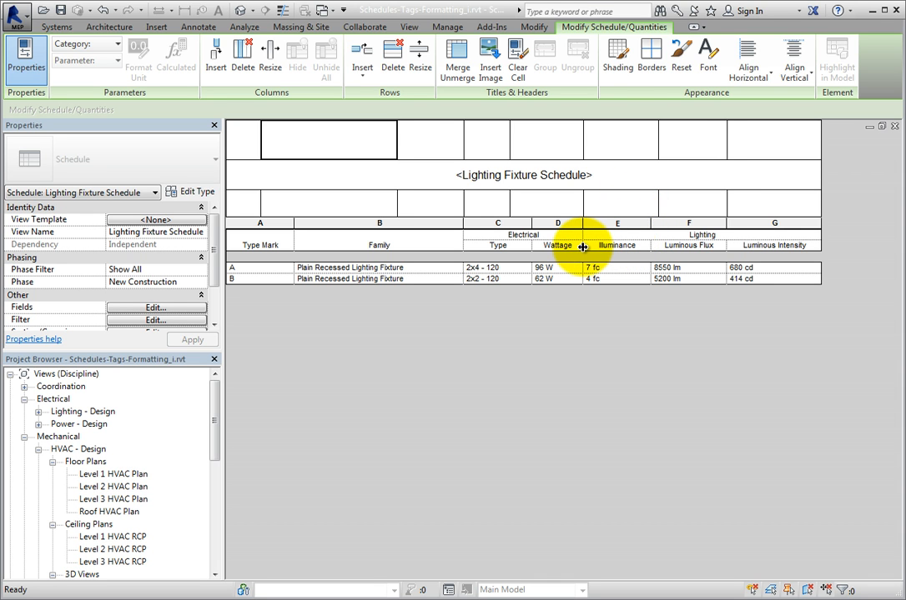
{"action": "left_click_drag", "start_coordinate": [582, 246], "coordinate": [586, 247]}
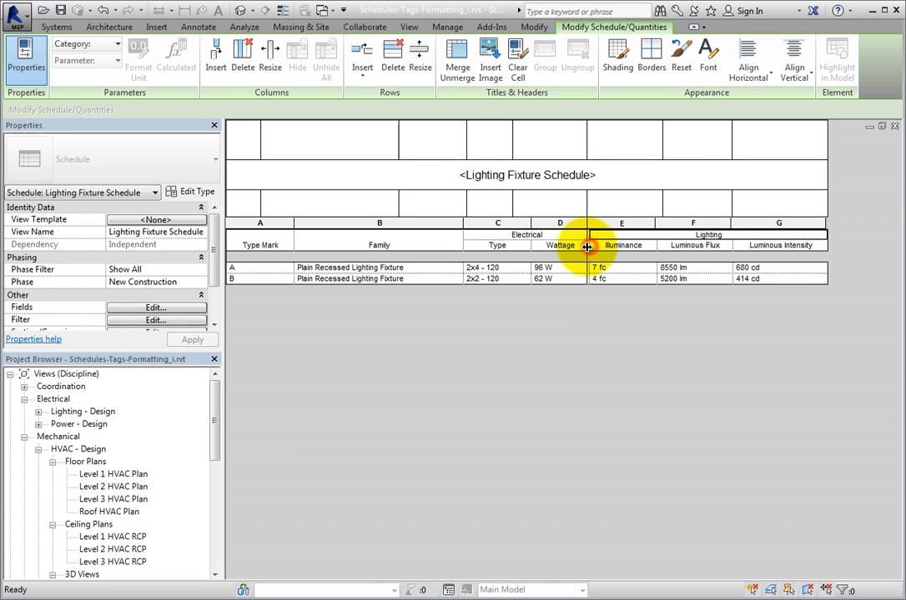
{"action": "left_click_drag", "start_coordinate": [463, 237], "coordinate": [429, 239]}
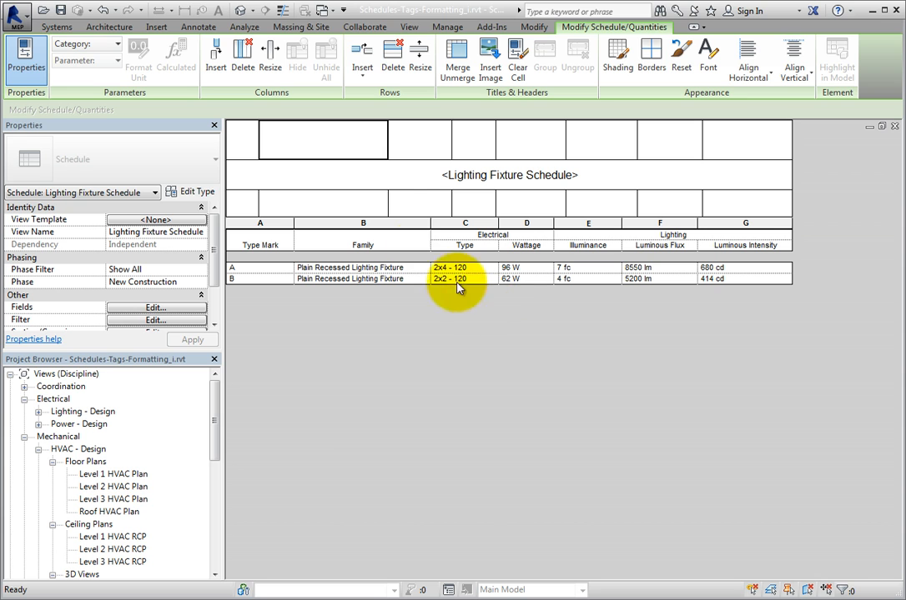
Enter "Project Number:" in the second cell of the blank row below the schedule title.
{"action": "left_click", "coordinate": [367, 207]}
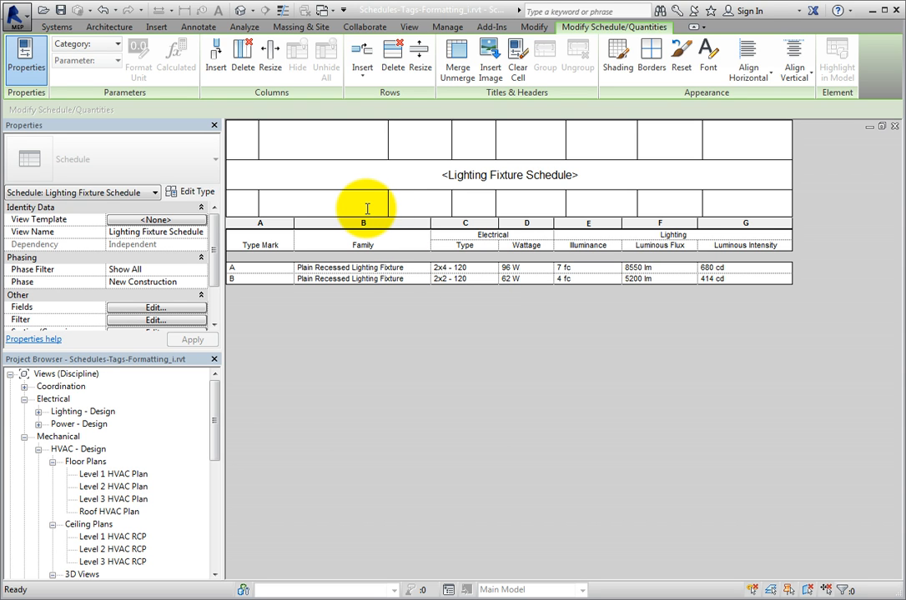
{"action": "type", "text": "Project Number:"}
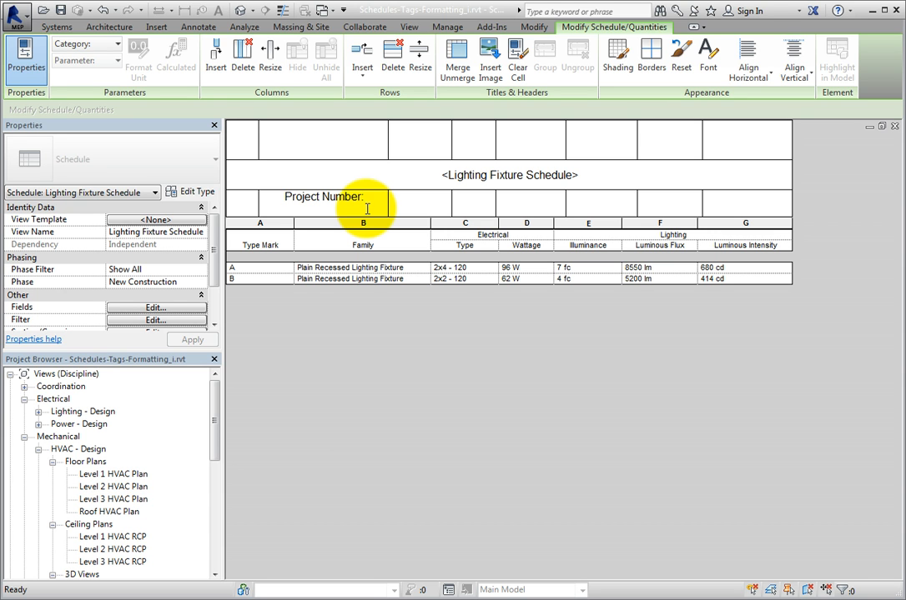
{"action": "left_click", "coordinate": [739, 149]}
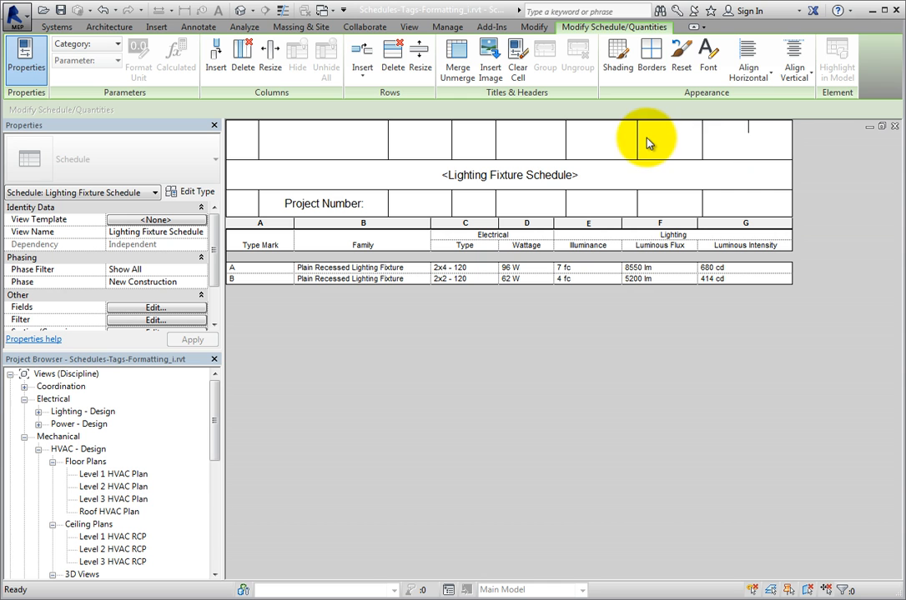
Merge the last three cells of the row above the schedule title into one cell.
{"action": "left_click_drag", "start_coordinate": [603, 138], "coordinate": [717, 146]}
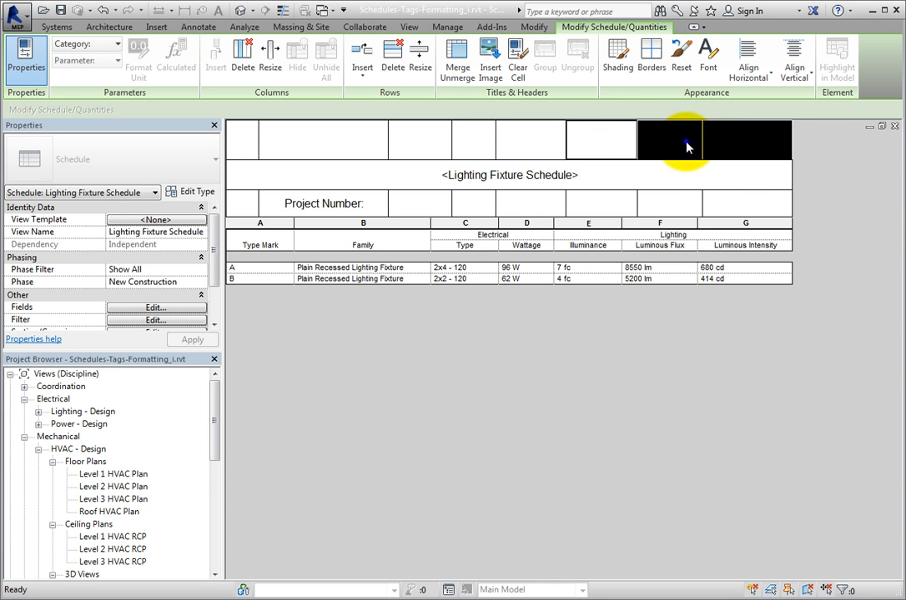
{"action": "right_click", "coordinate": [687, 146]}
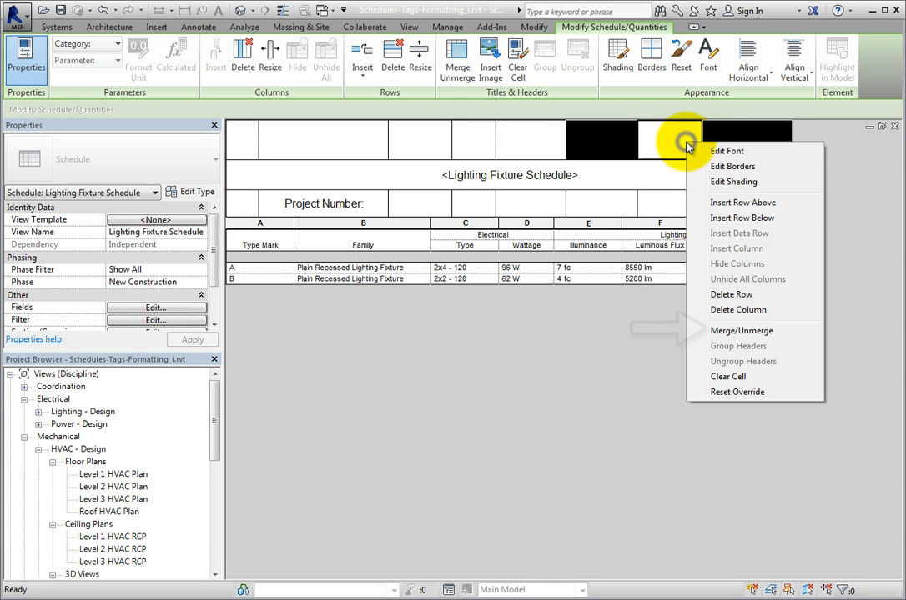
{"action": "left_click", "coordinate": [766, 330]}
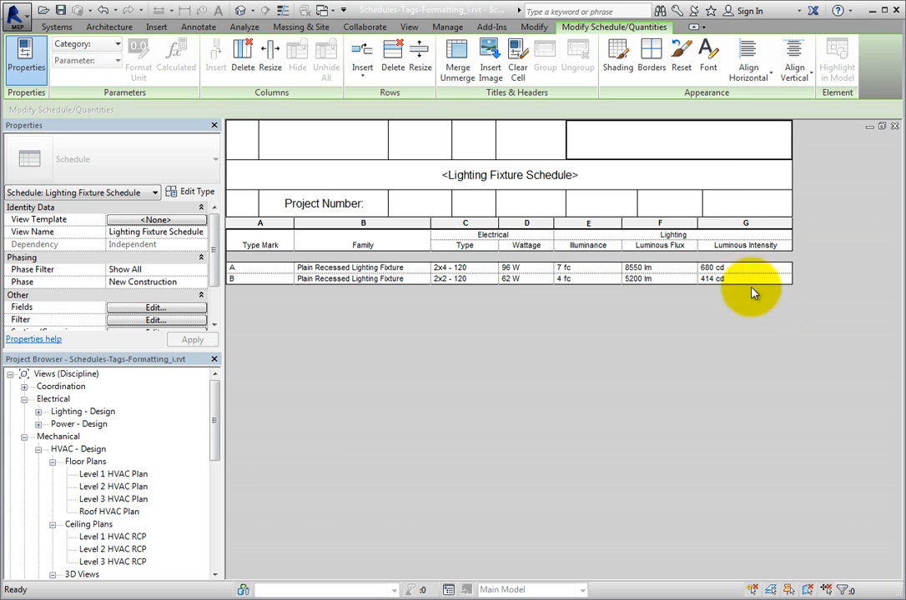
Insert the image Logo.png into the merged cell above the schedule title.
{"action": "left_click", "coordinate": [693, 147]}
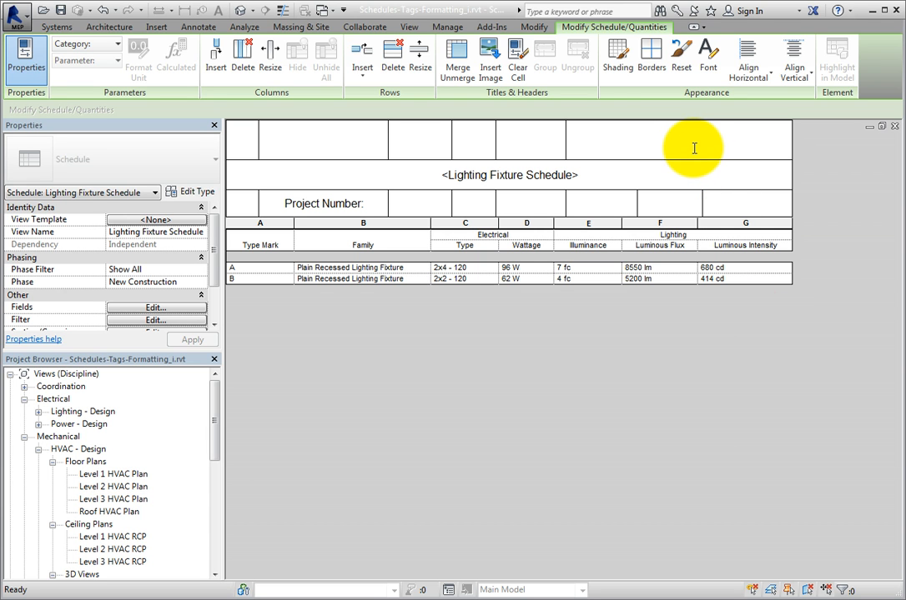
{"action": "left_click", "coordinate": [498, 86]}
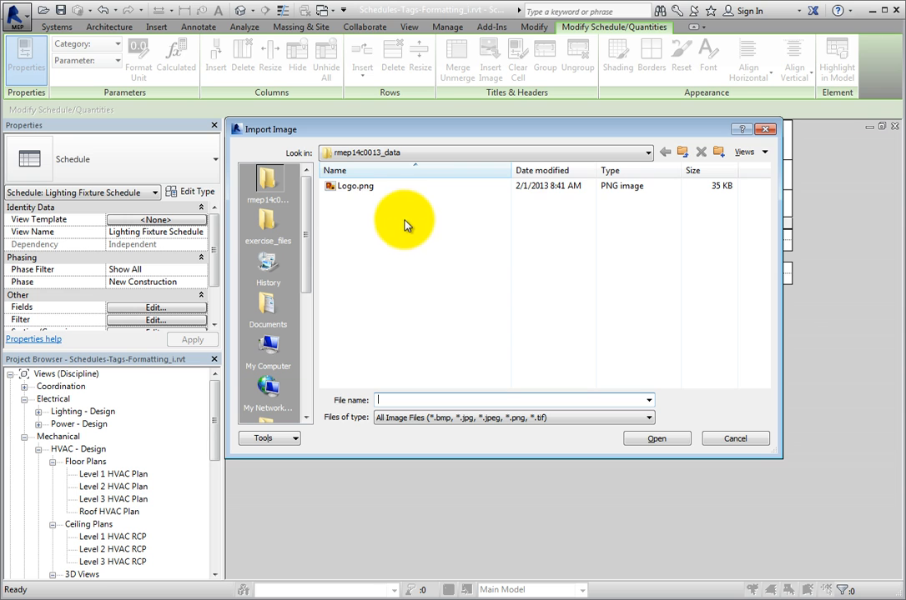
{"action": "left_click", "coordinate": [377, 190]}
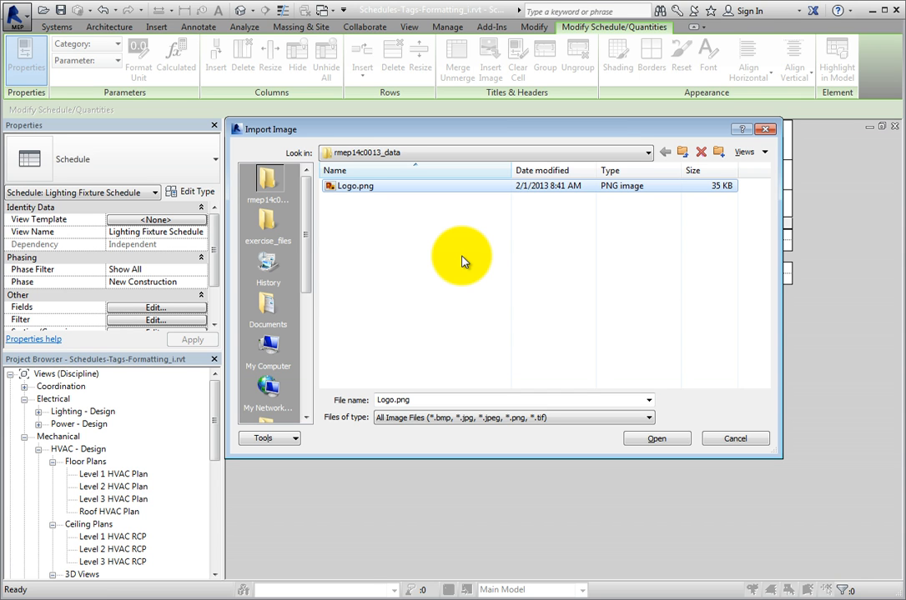
{"action": "left_click", "coordinate": [666, 439]}
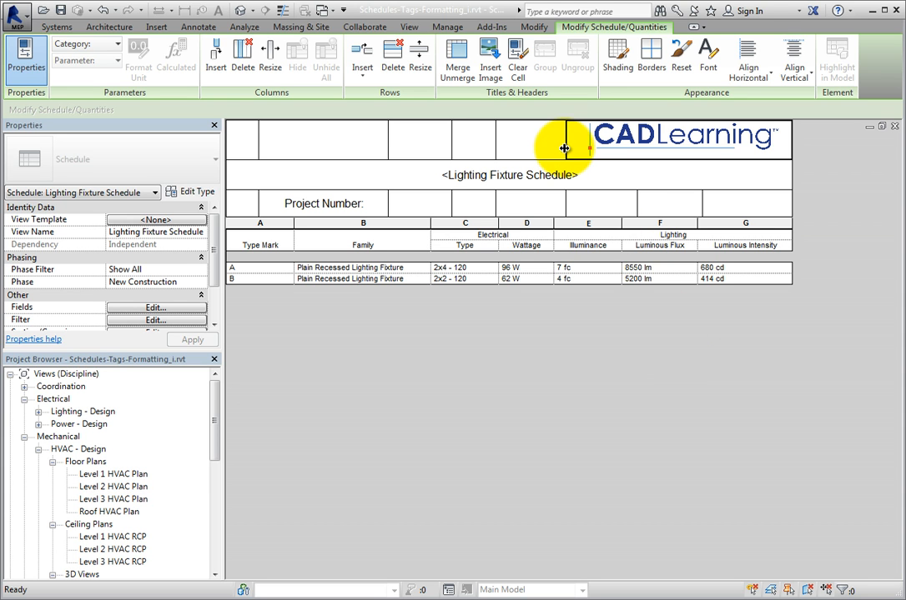
Enlarge the logo cell by its edges, and widen the cell following "Project Number:" on both sides.
{"action": "left_click_drag", "start_coordinate": [564, 142], "coordinate": [562, 171]}
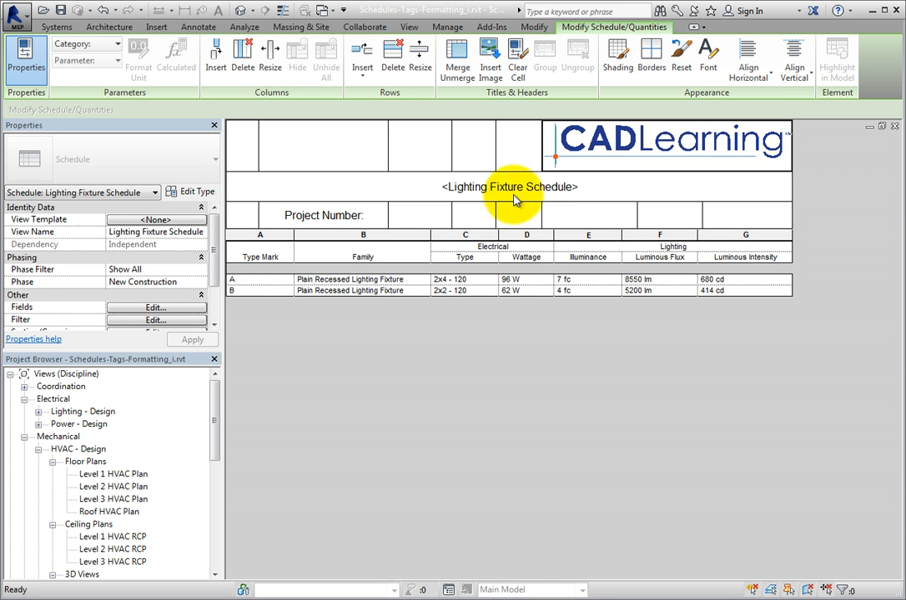
{"action": "left_click_drag", "start_coordinate": [452, 218], "coordinate": [479, 219]}
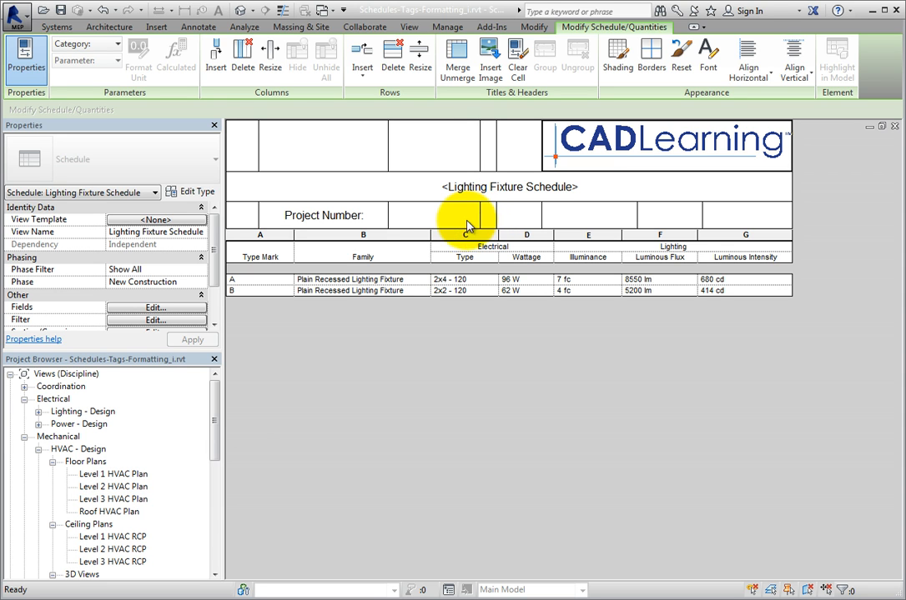
{"action": "left_click_drag", "start_coordinate": [386, 215], "coordinate": [357, 215]}
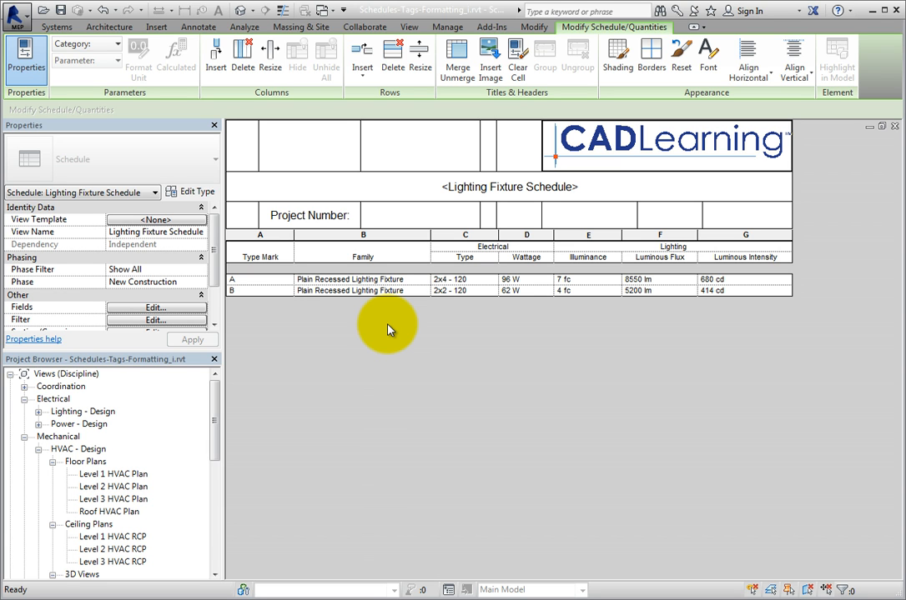
Assign the Project Number parameter from the Project Information category to the empty cell beside the "Project Number:" label.
{"action": "left_click", "coordinate": [604, 191]}
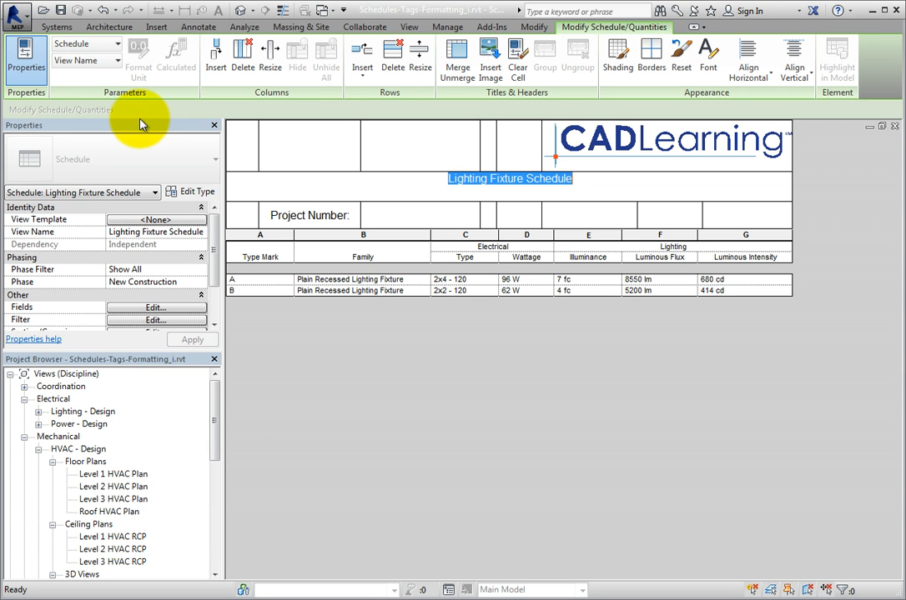
{"action": "left_click", "coordinate": [376, 217]}
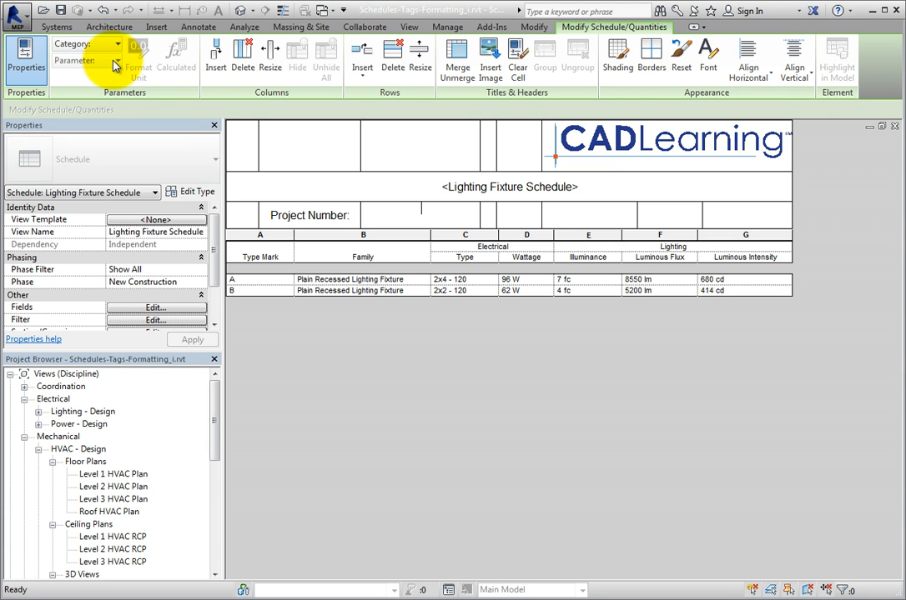
{"action": "left_click", "coordinate": [116, 47]}
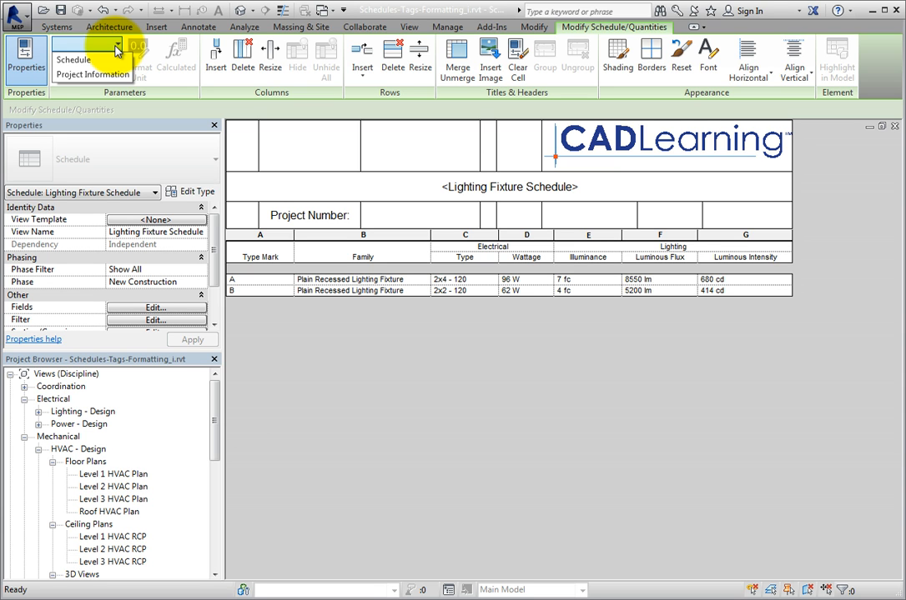
{"action": "left_click", "coordinate": [115, 59]}
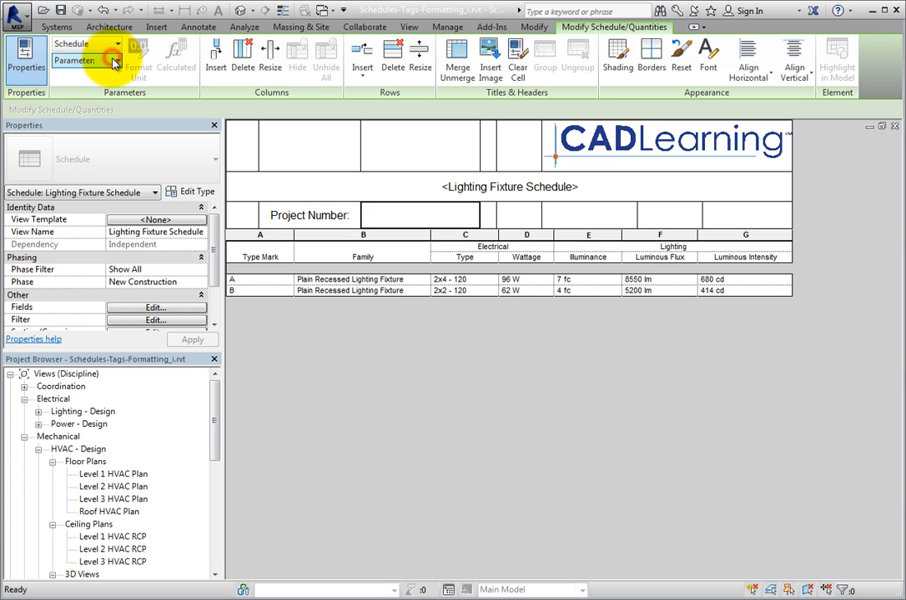
{"action": "left_click", "coordinate": [115, 63]}
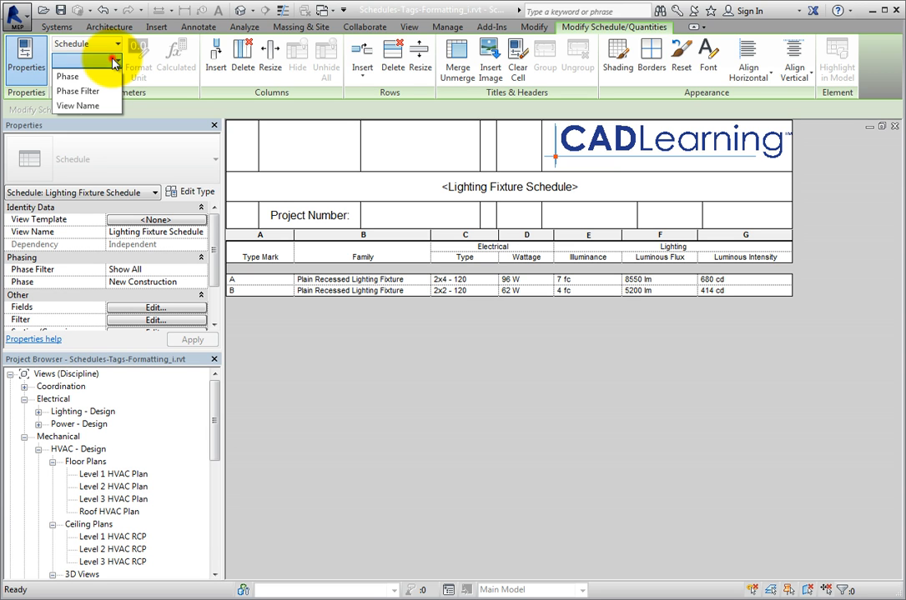
{"action": "left_click", "coordinate": [115, 61]}
{"action": "left_click", "coordinate": [116, 43]}
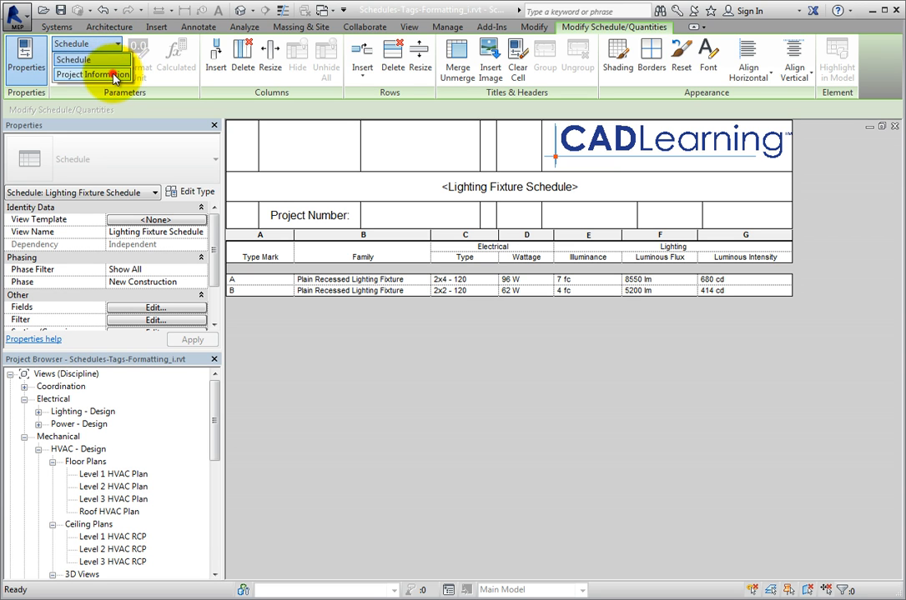
{"action": "left_click", "coordinate": [99, 75]}
{"action": "left_click", "coordinate": [116, 63]}
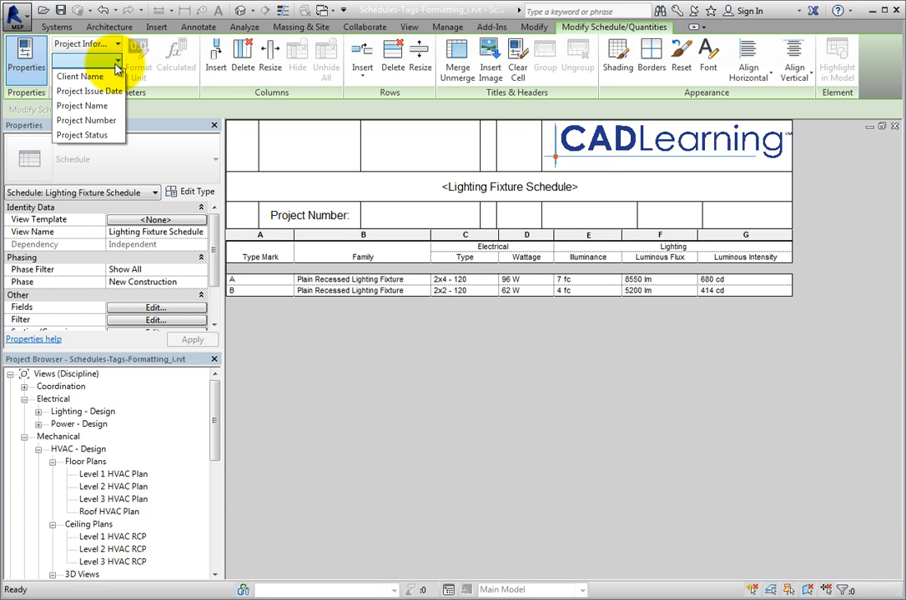
{"action": "left_click", "coordinate": [106, 122]}
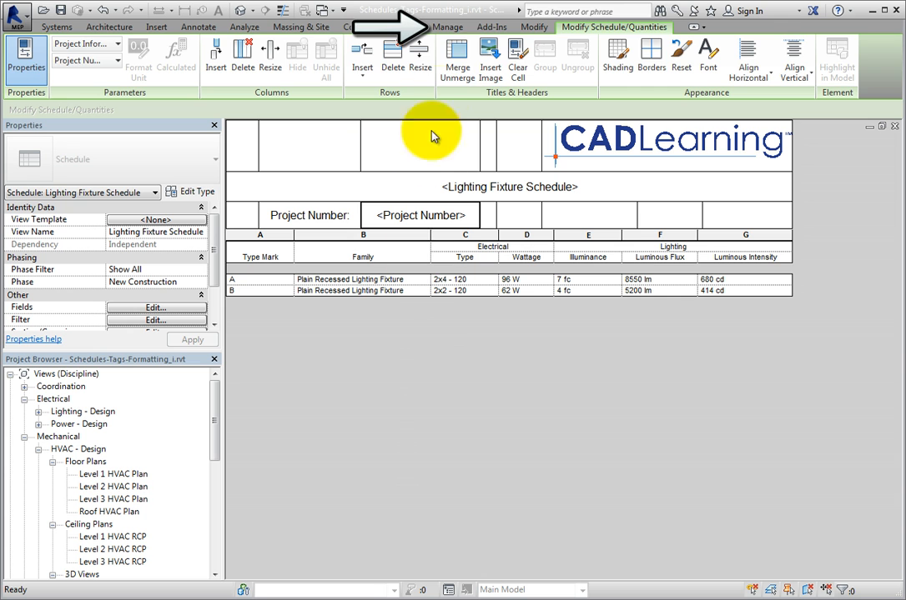
Set the Project Number in the project information to 120911.
{"action": "left_click", "coordinate": [448, 28]}
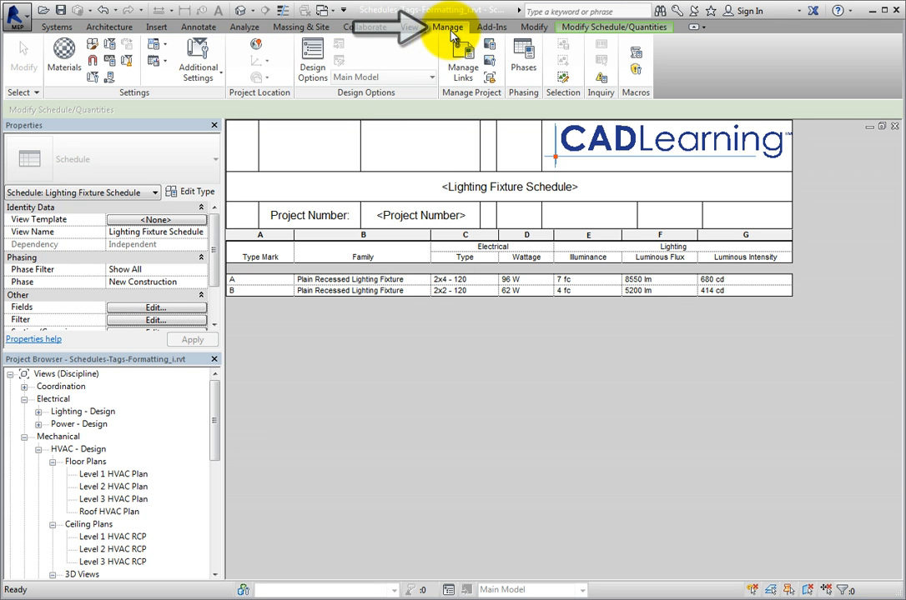
{"action": "left_click", "coordinate": [94, 78]}
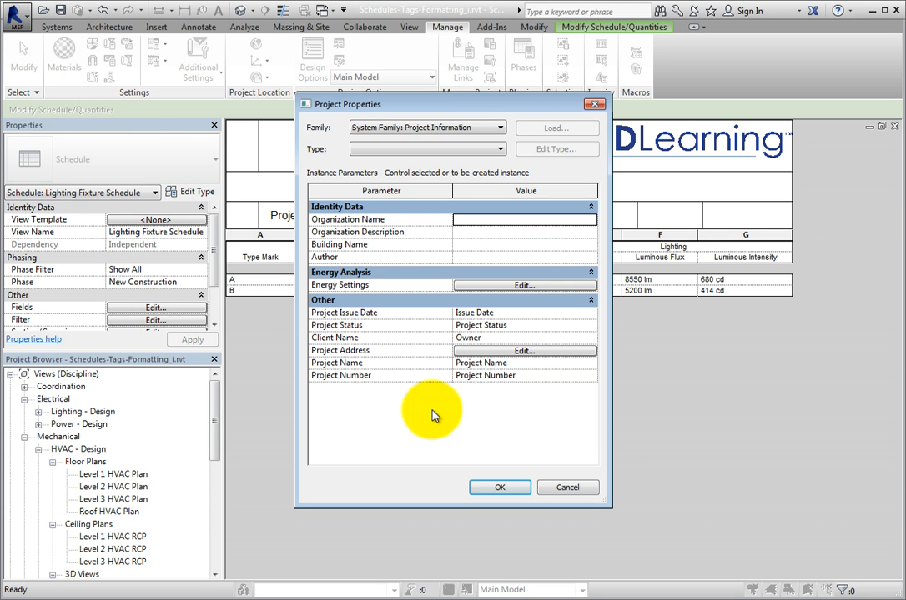
{"action": "left_click", "coordinate": [533, 376]}
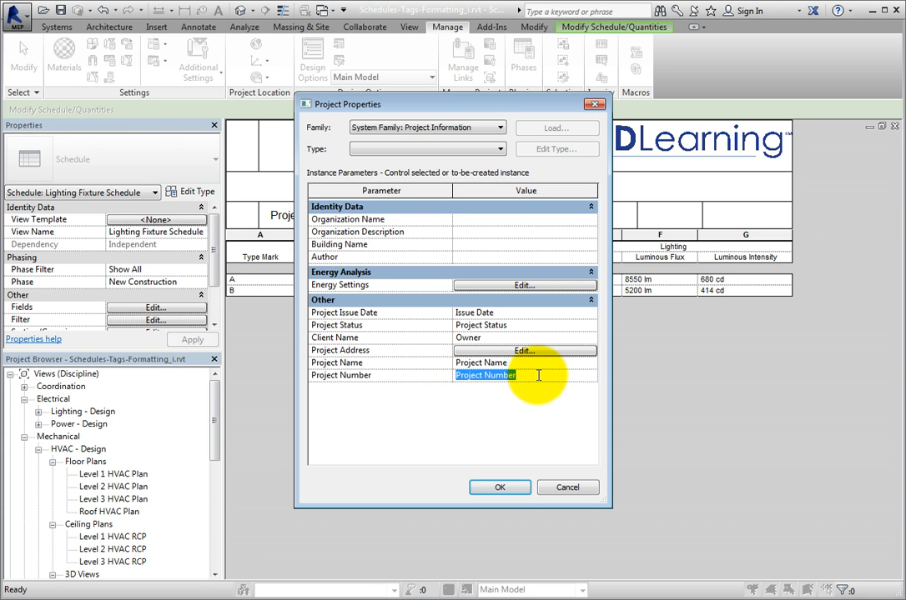
{"action": "type", "text": "120911"}
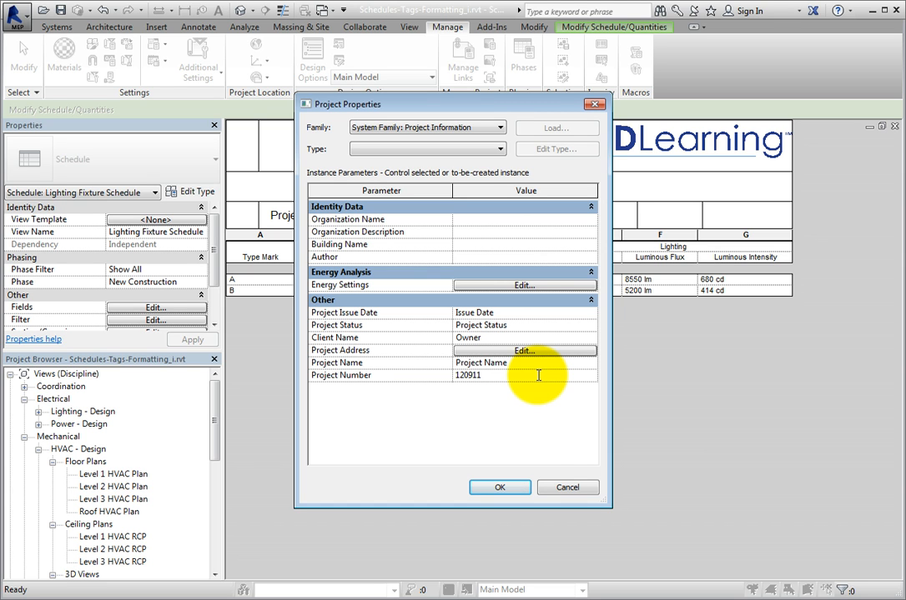
{"action": "left_click", "coordinate": [523, 488]}
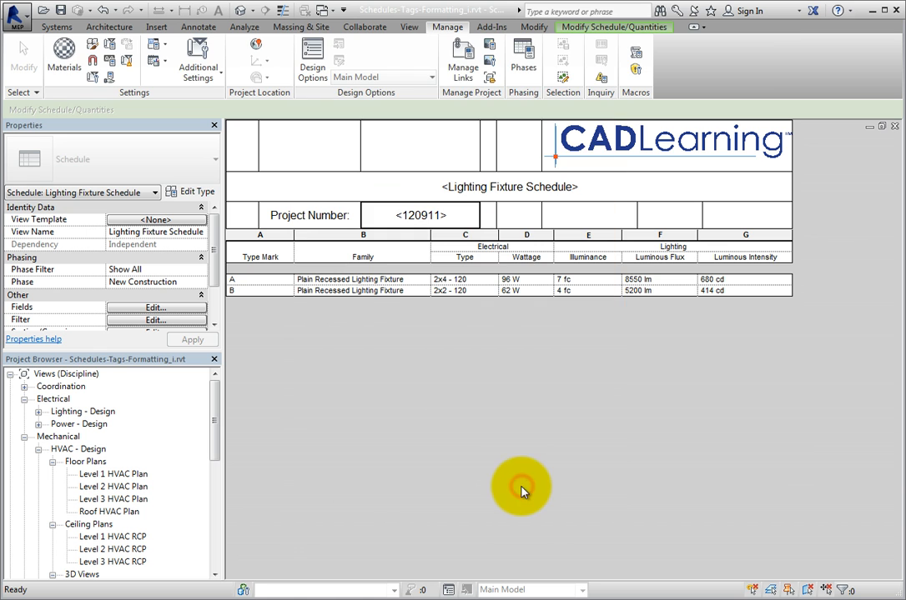
Select the merged logo cell above the schedule title for formatting.
{"action": "left_click", "coordinate": [609, 28]}
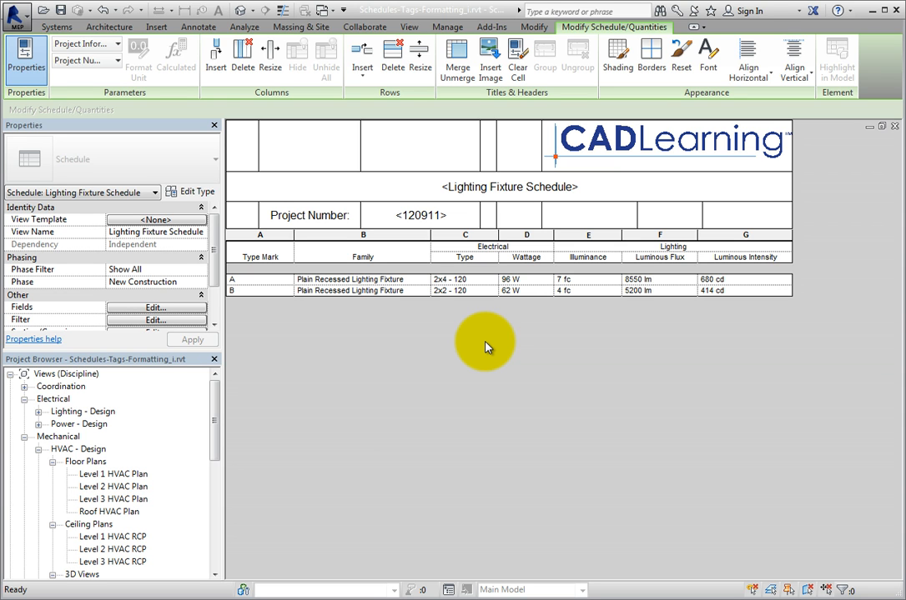
{"action": "left_click", "coordinate": [578, 150]}
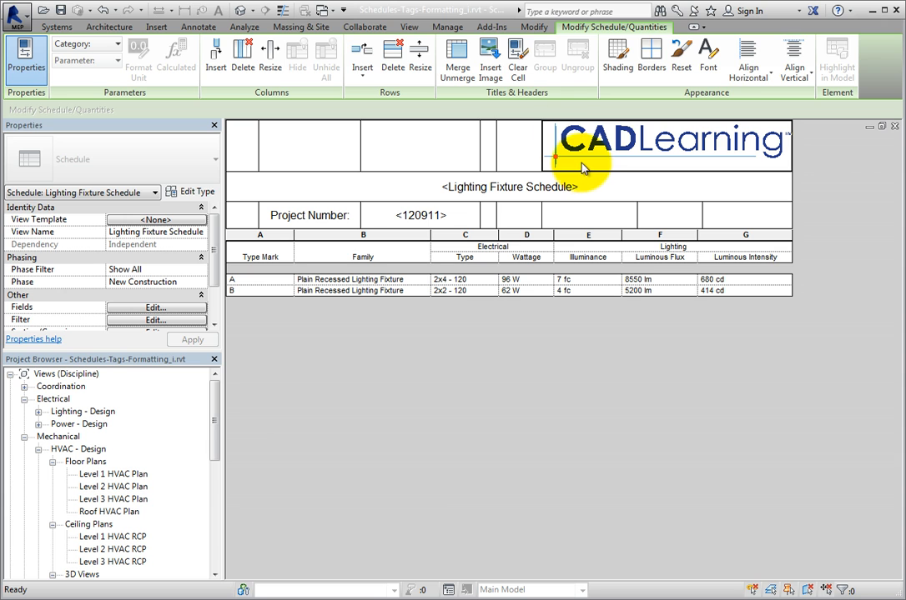